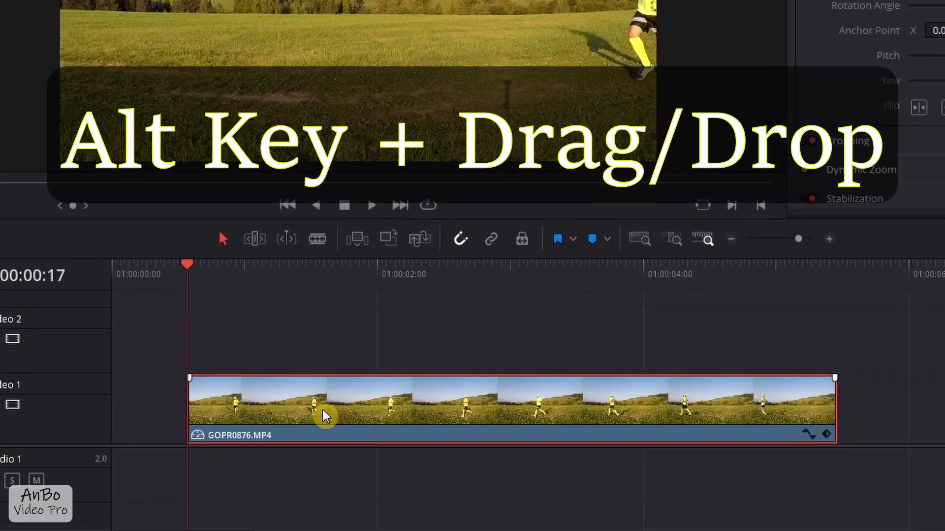
# - Duplicate the GOPR0876.MP4 clip from Video 1 onto Video 2 directly above it, and park the playhead at 01:00:03:02
pyautogui.moveTo(314, 409); pyautogui.dragTo(309, 346)
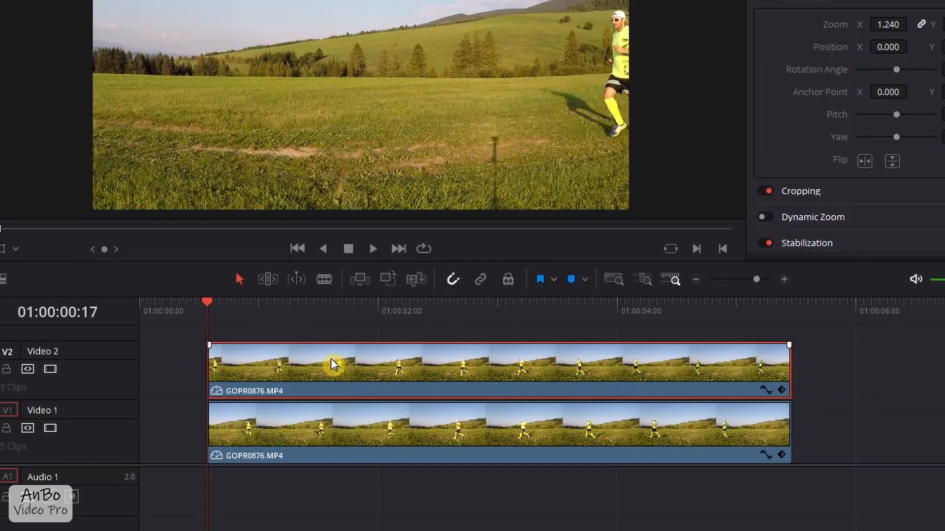
pyautogui.press('space')
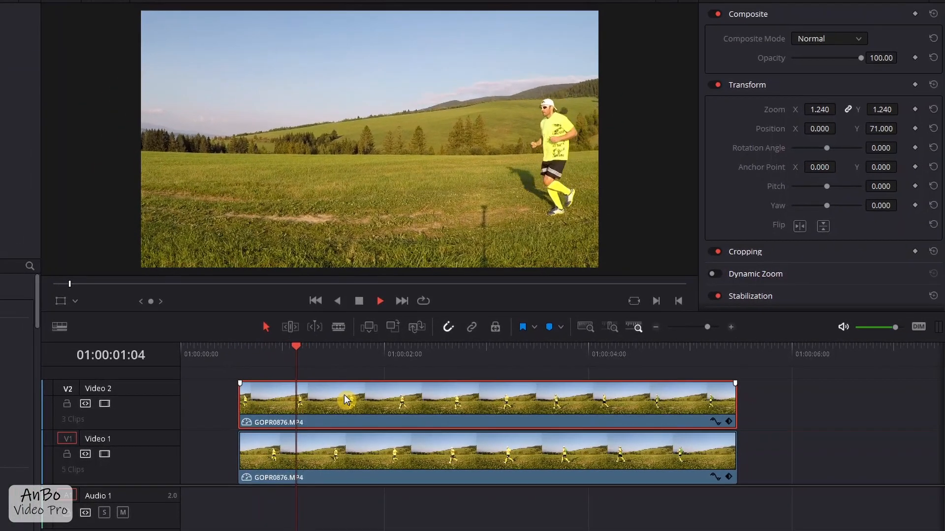
pyautogui.press('space')
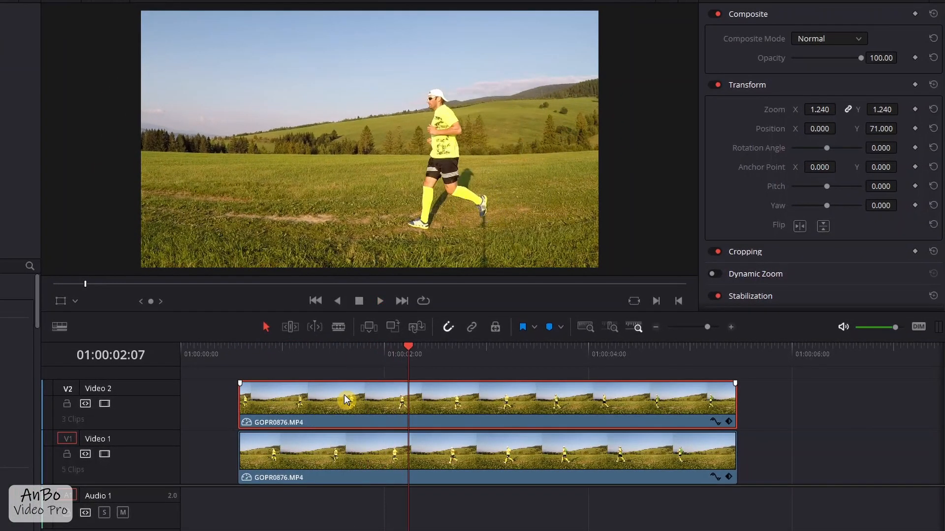
pyautogui.press('space')
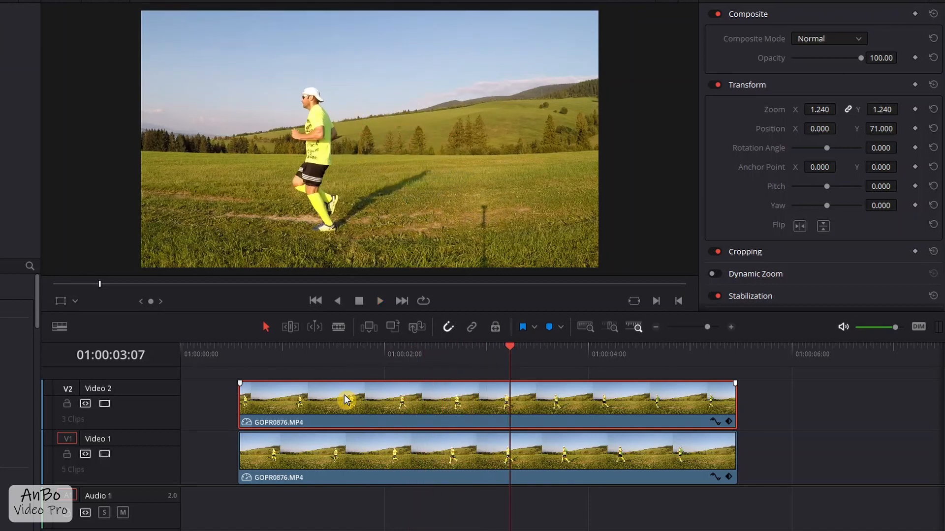
pyautogui.press('Left')
pyautogui.press('Left')
pyautogui.press('Left')
pyautogui.press('Left')
pyautogui.press('Left')
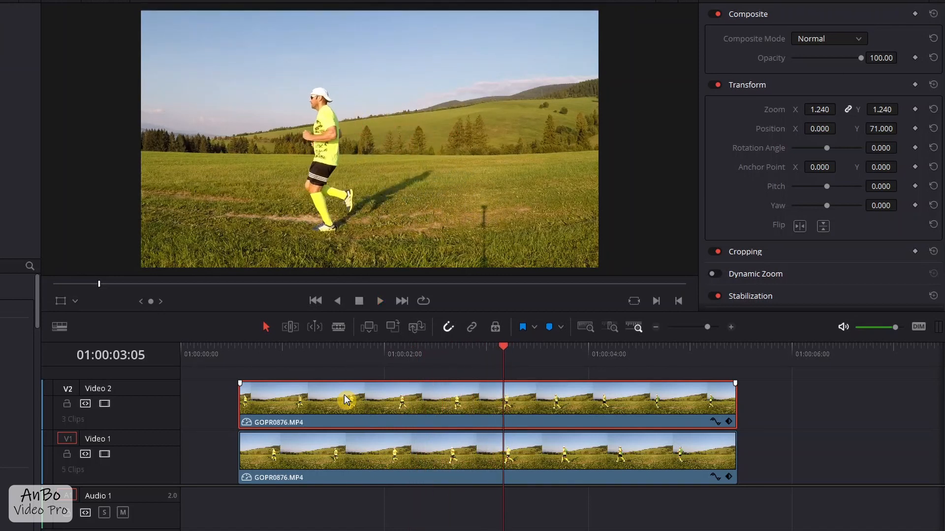
pyautogui.press('Left')
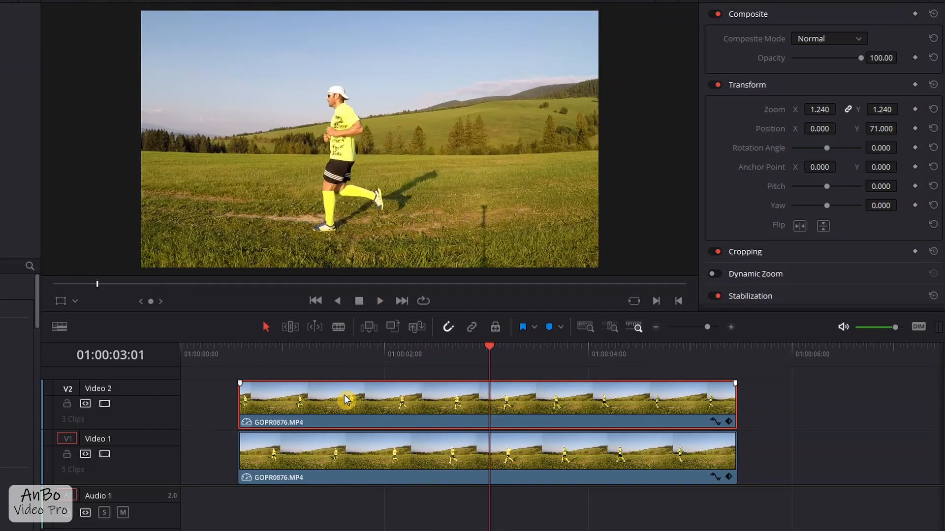
pyautogui.press('Right')
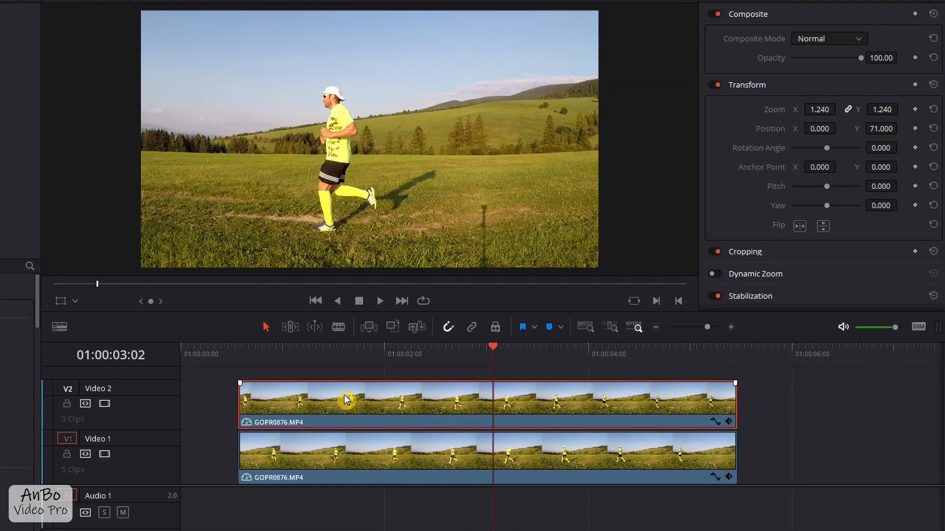
# - Apply a freeze frame to the Video 2 clip from the playhead position through its clip speed settings
pyautogui.rightClick(502, 401)
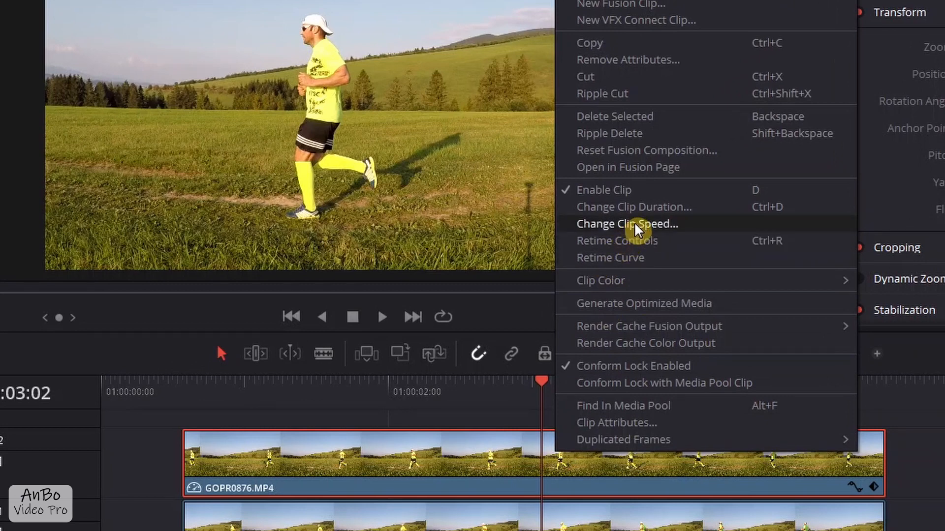
pyautogui.click(634, 224)
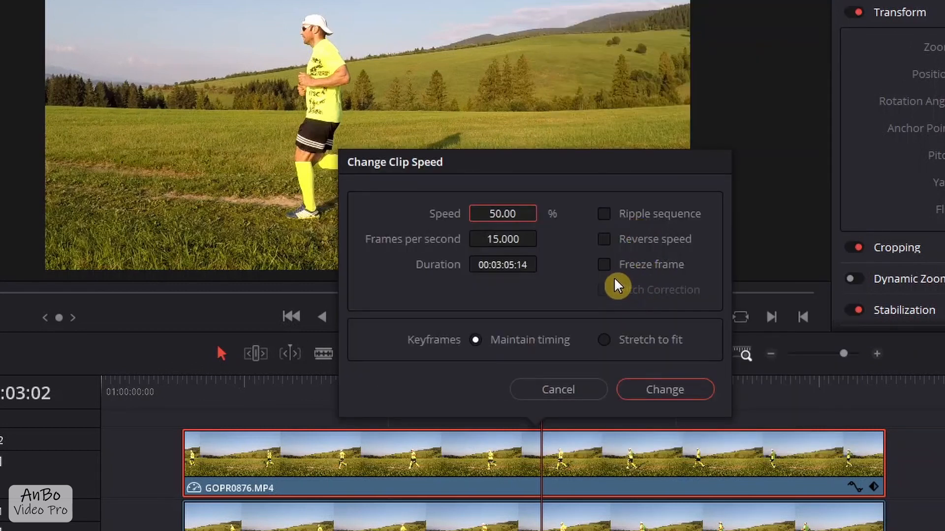
pyautogui.click(610, 263)
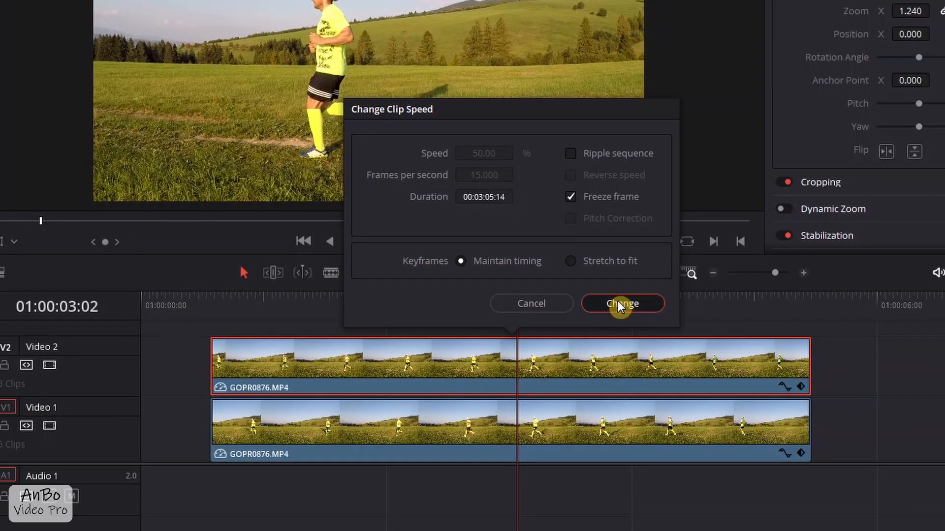
pyautogui.click(618, 304)
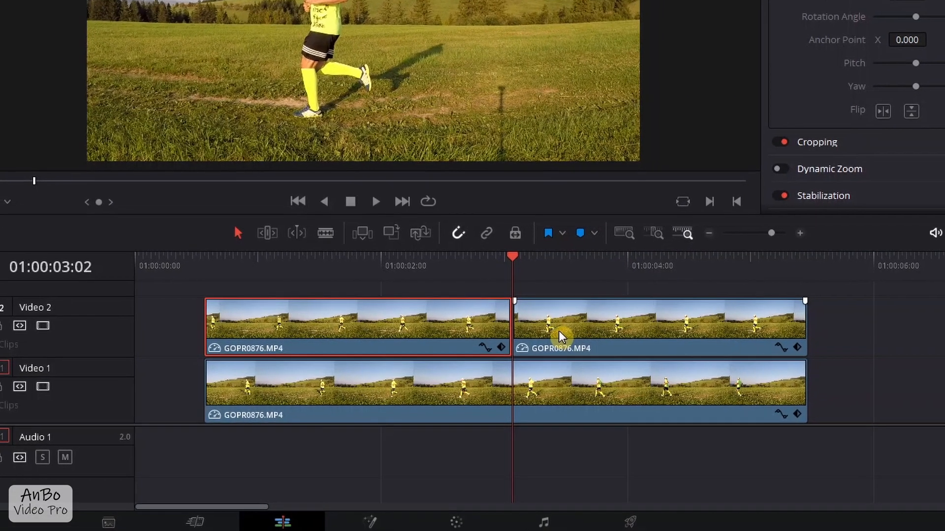
# - Play the timeline forward and backward from the Video 2 cut to review the frozen and moving parts
pyautogui.click(554, 340)
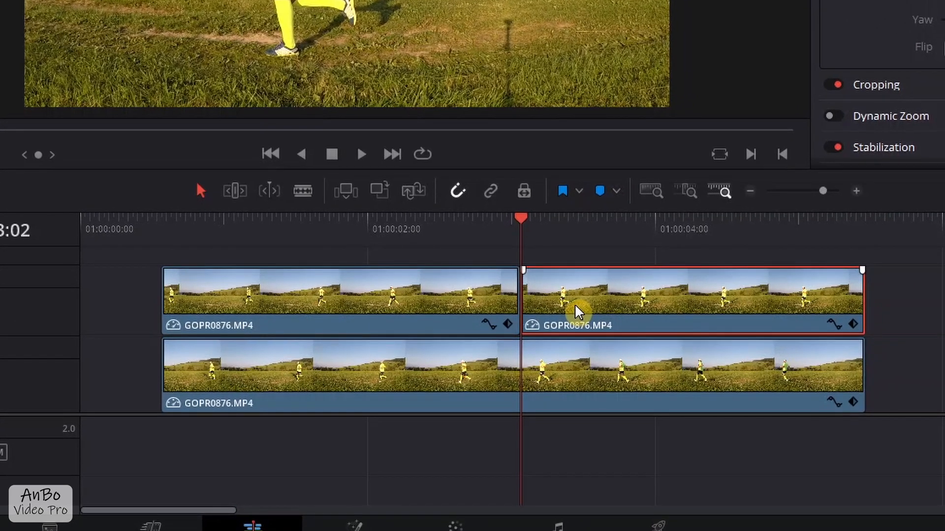
pyautogui.press('space')
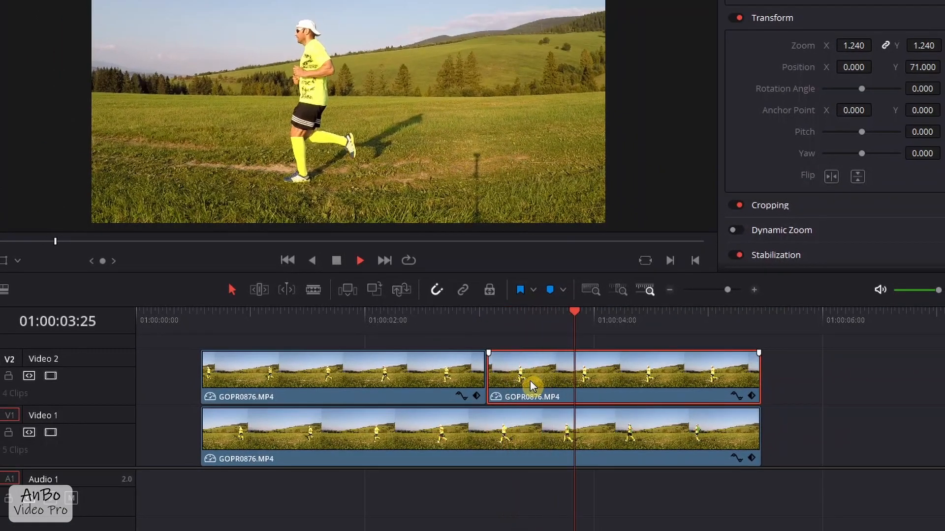
pyautogui.press('space')
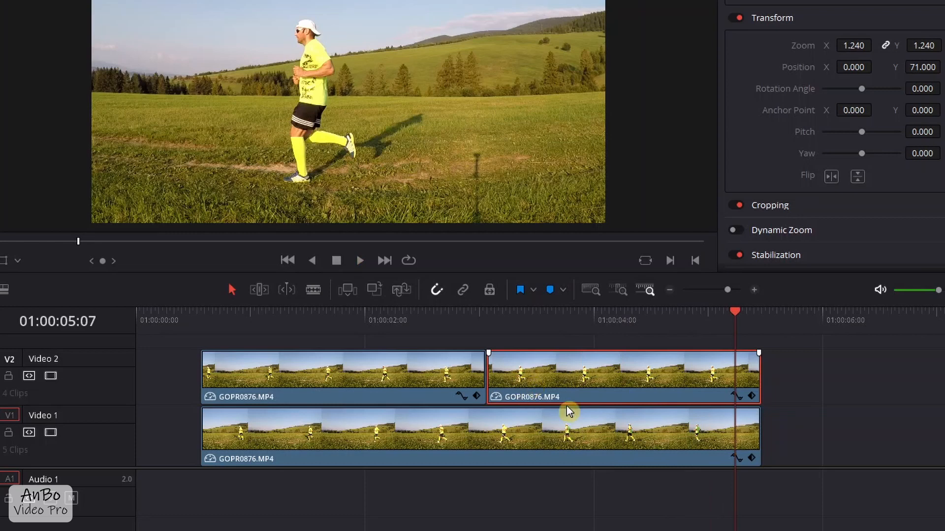
pyautogui.click(485, 317)
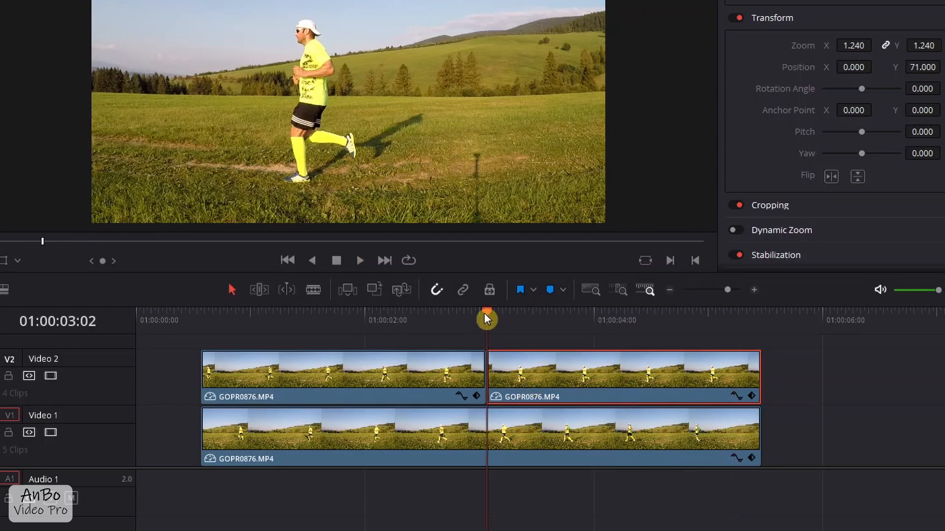
pyautogui.press('j')
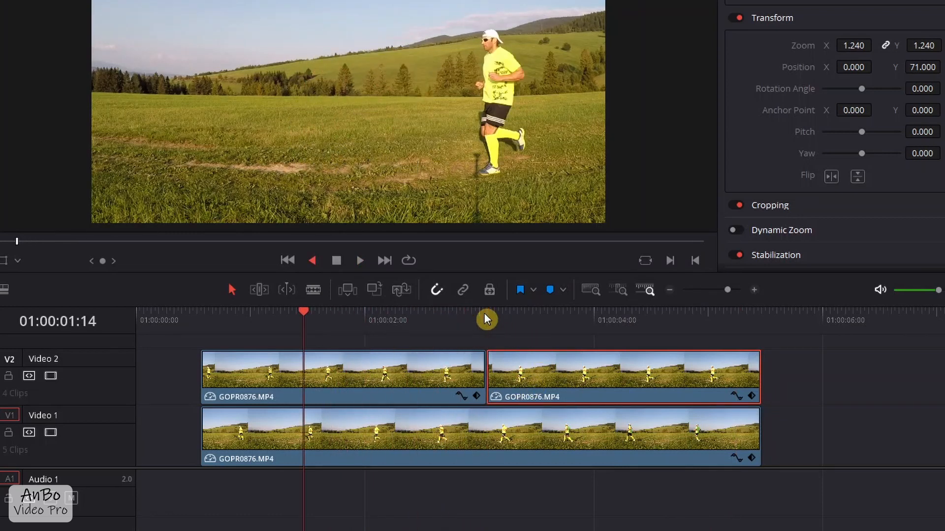
pyautogui.press('space')
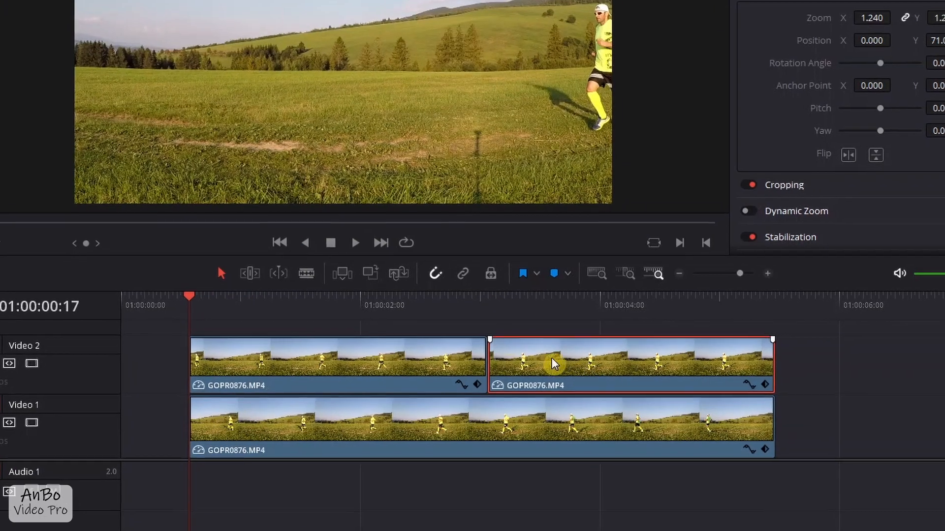
# - Add a blue marker to the Video 1 clip at the Video 2 cut, 01:00:03:02
pyautogui.click(489, 302)
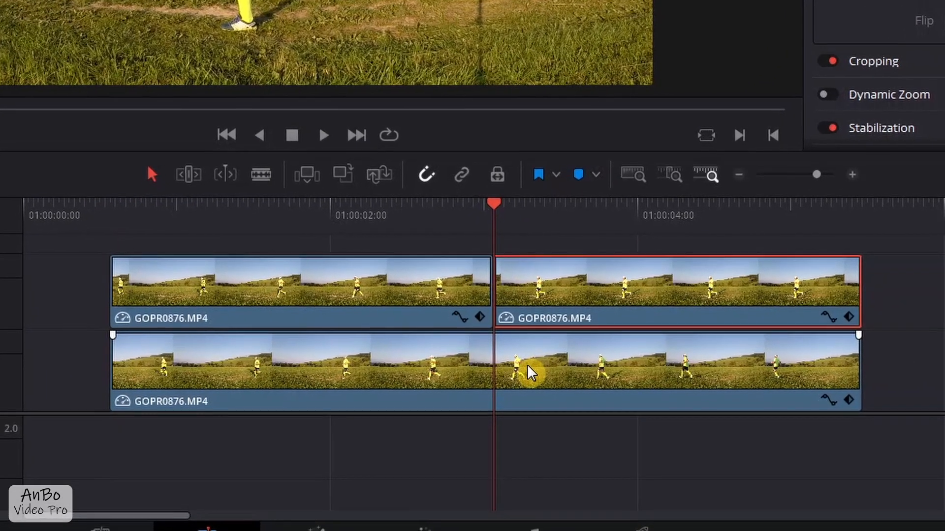
pyautogui.click(528, 368)
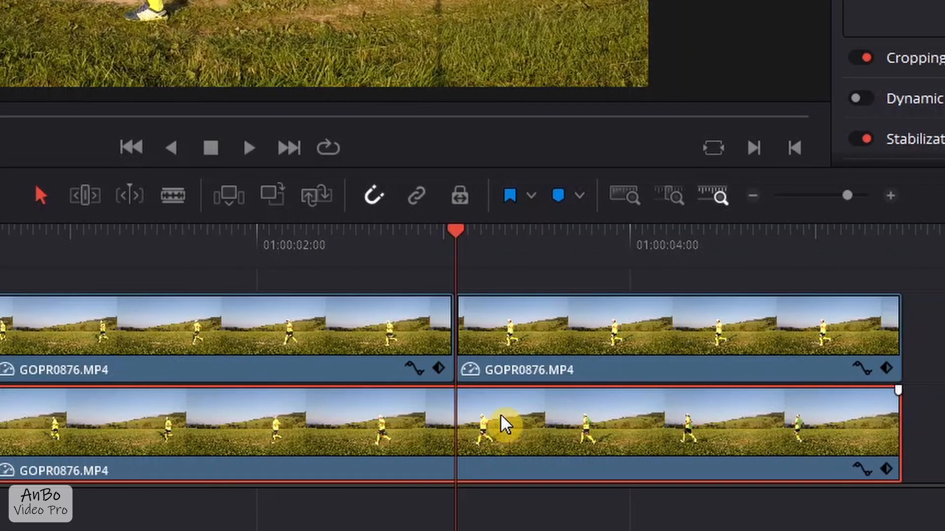
pyautogui.click(559, 192)
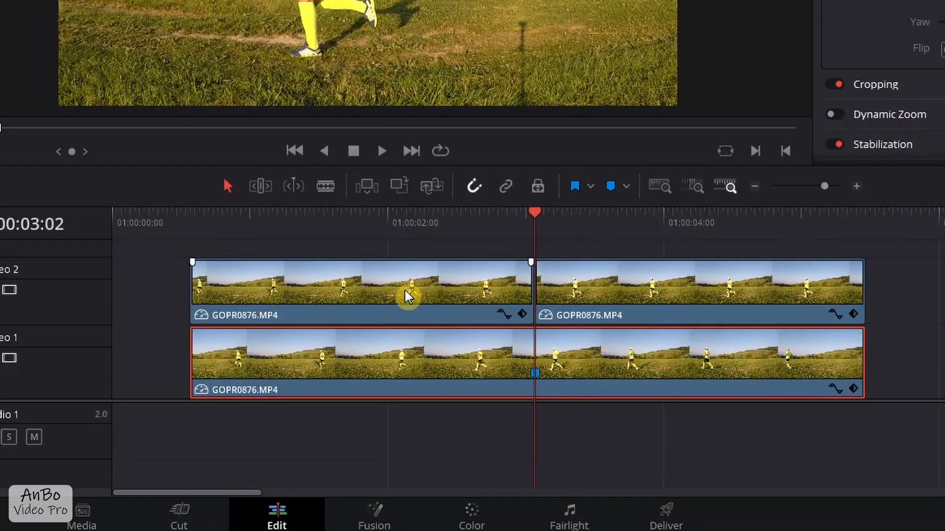
# - Delete the moving first part of the GOPR0876.MP4 clip on Video 2
pyautogui.click(374, 307)
pyautogui.press('Delete')
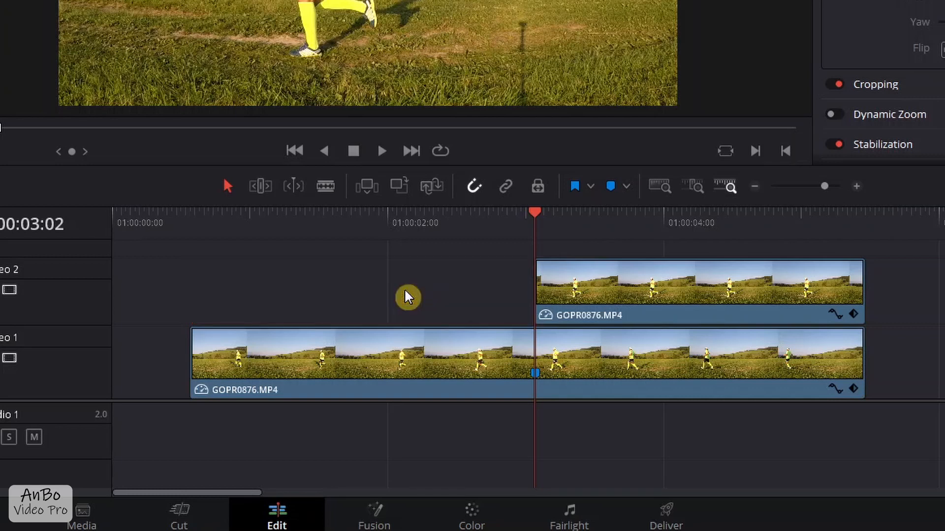
# - Move the frozen Video 2 clip to the start of the Video 1 clip and extend its end to the marker at 01:00:03:02
pyautogui.click(701, 283)
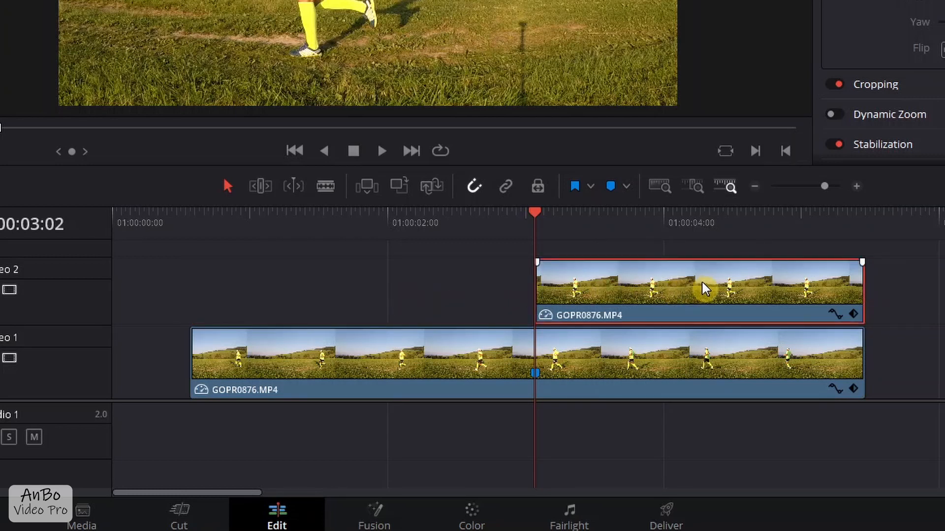
pyautogui.moveTo(700, 282); pyautogui.dragTo(351, 283)
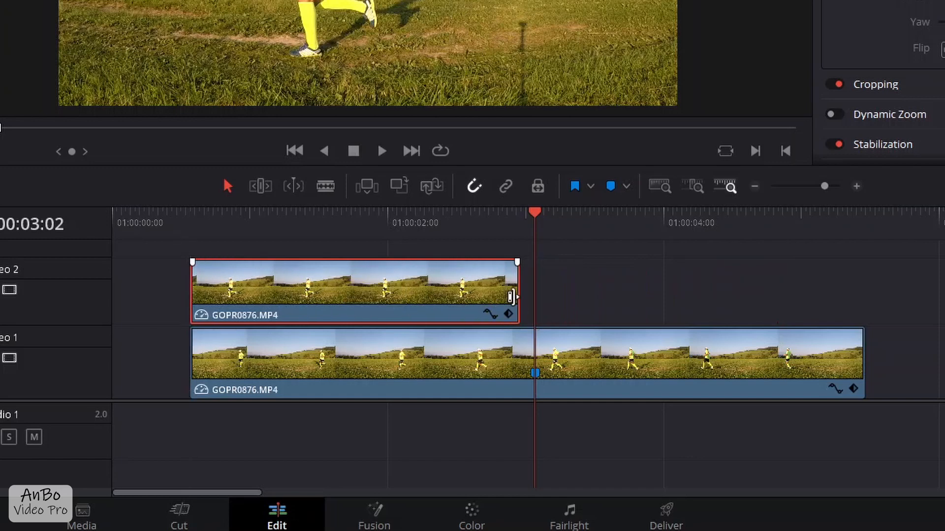
pyautogui.moveTo(524, 295); pyautogui.dragTo(534, 295)
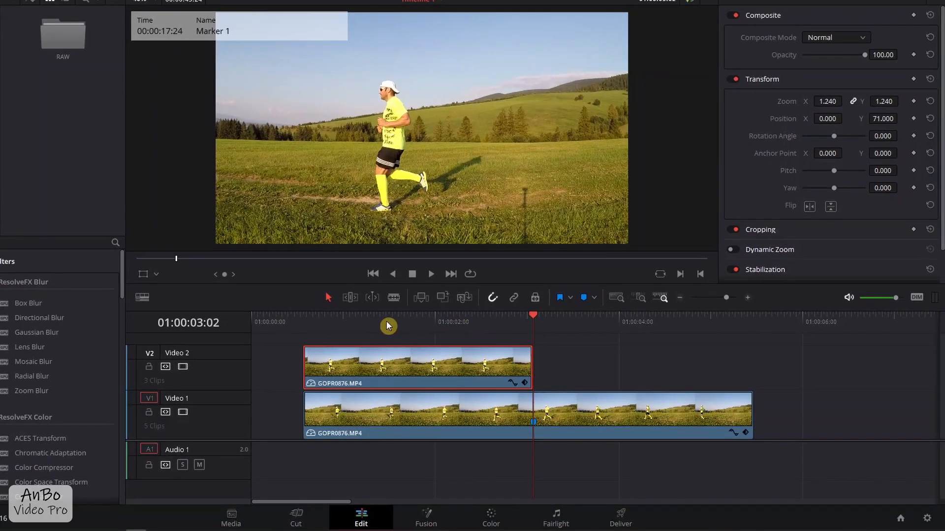
# - Play the timeline from 01:00:01:14 to check the change from the frozen clip to the moving footage
pyautogui.click(386, 325)
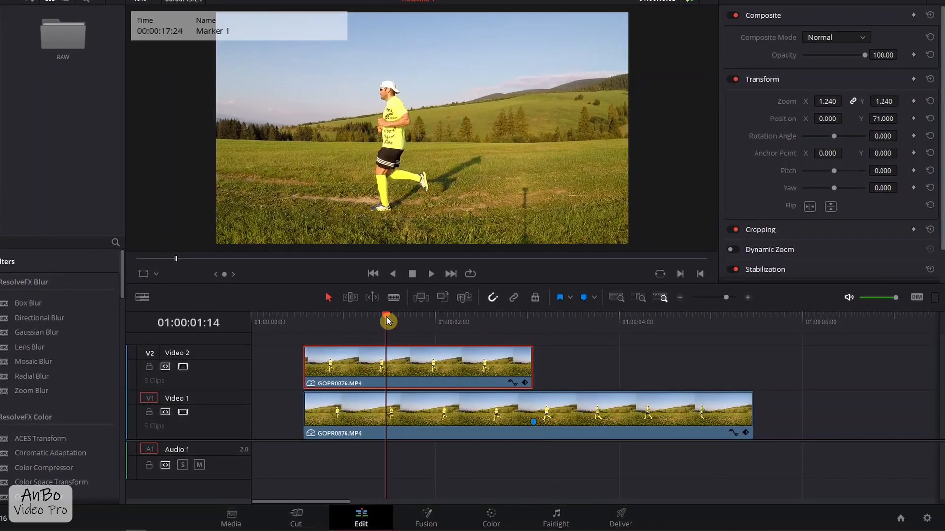
pyautogui.press('space')
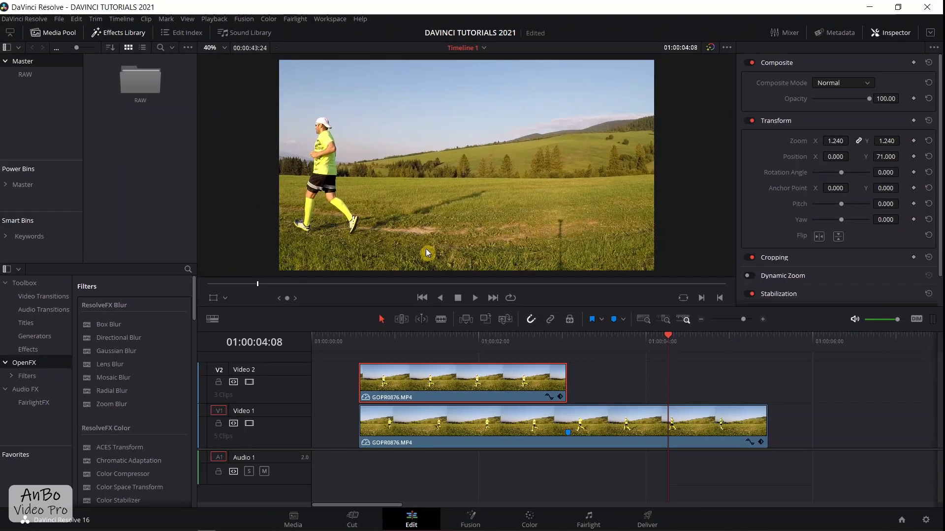
# - Switch to the Color page, show the clip thumbnails, and select the frozen Video 2 clip
pyautogui.click(530, 523)
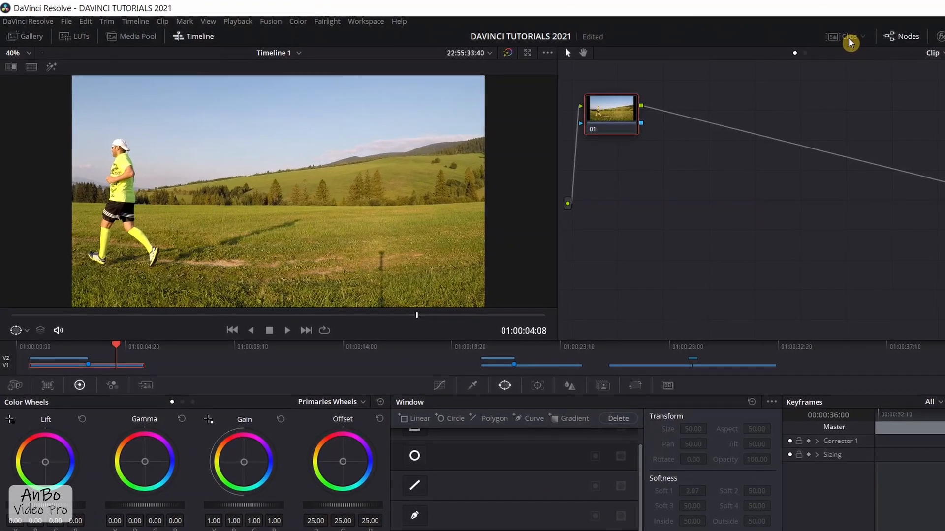
pyautogui.click(849, 39)
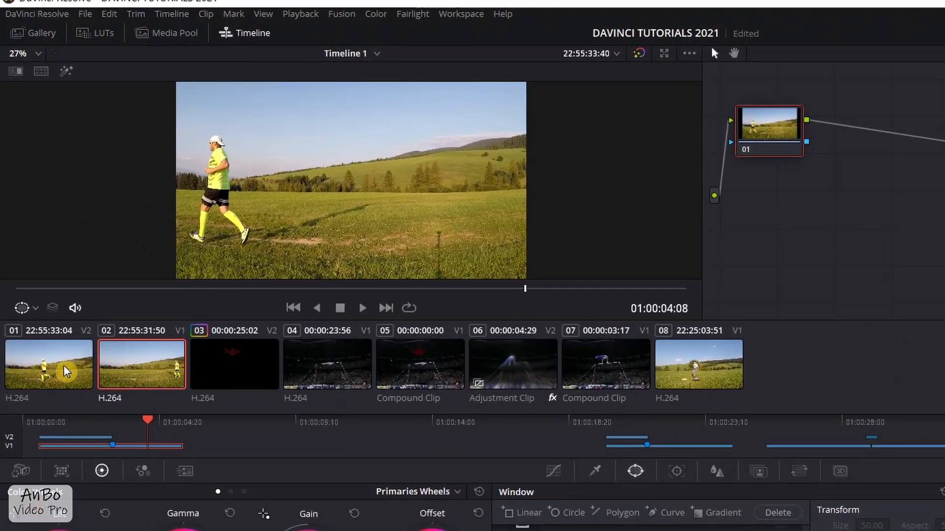
pyautogui.click(67, 371)
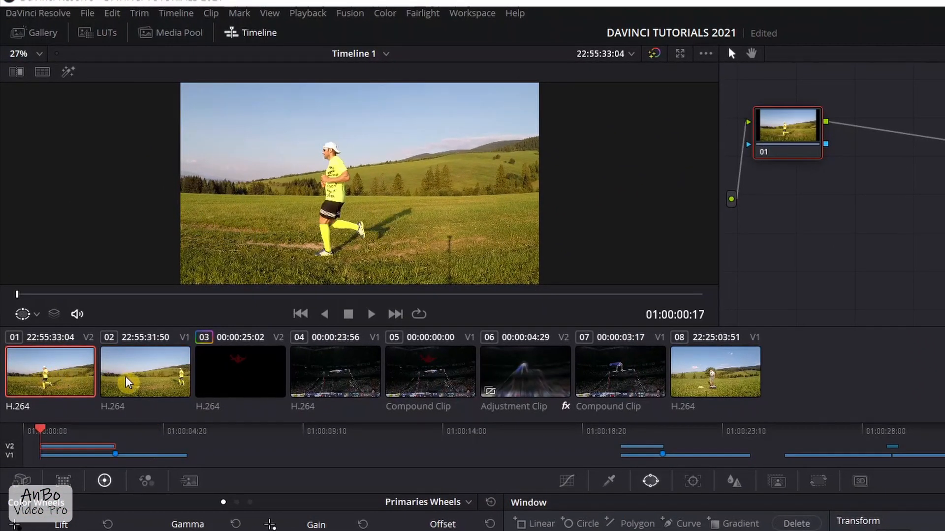
pyautogui.click(126, 378)
pyautogui.click(55, 377)
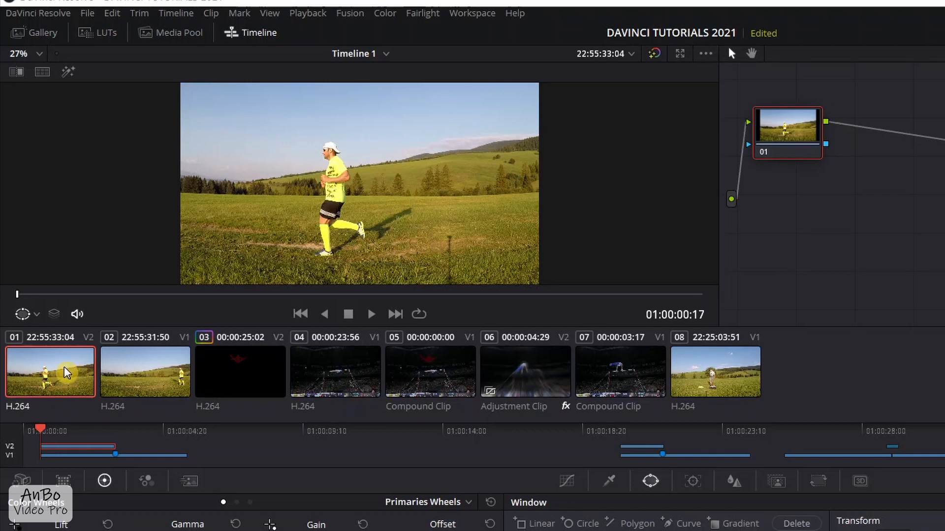
# - Play the frozen Video 2 clip and the moving Video 1 clip, selecting each in turn to compare them
pyautogui.click(373, 315)
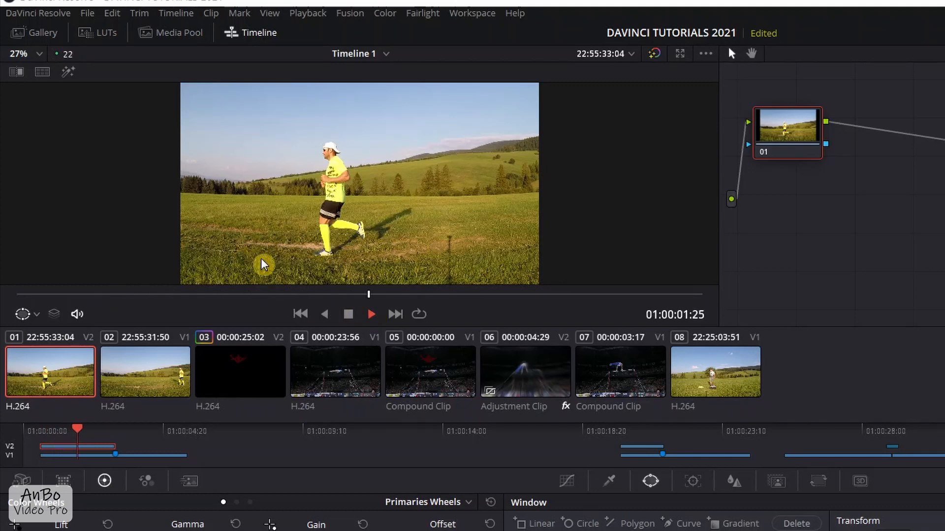
pyautogui.click(351, 314)
pyautogui.click(146, 374)
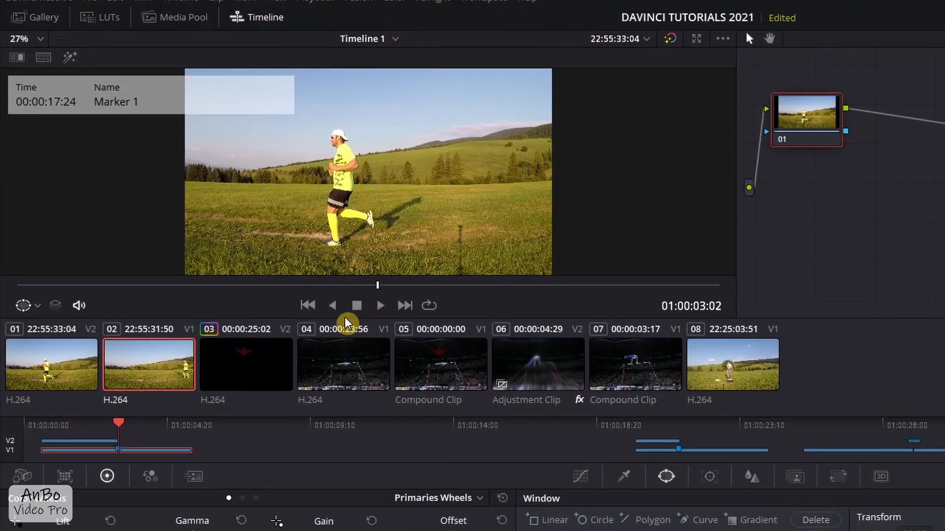
pyautogui.click(388, 302)
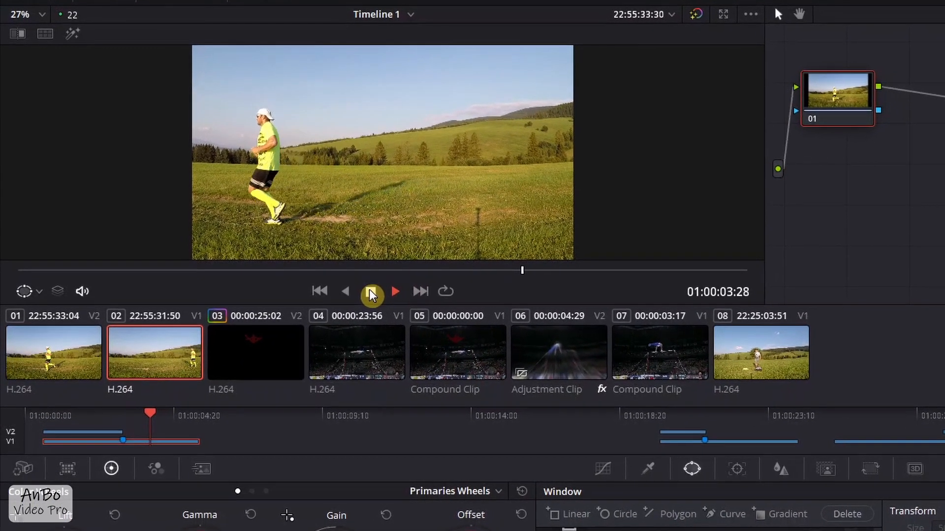
pyautogui.click(361, 302)
pyautogui.click(44, 367)
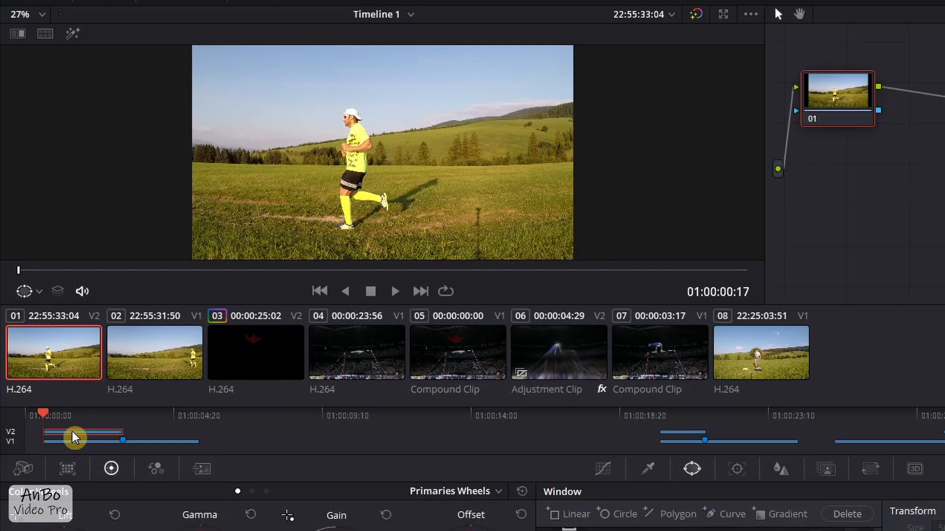
pyautogui.click(81, 444)
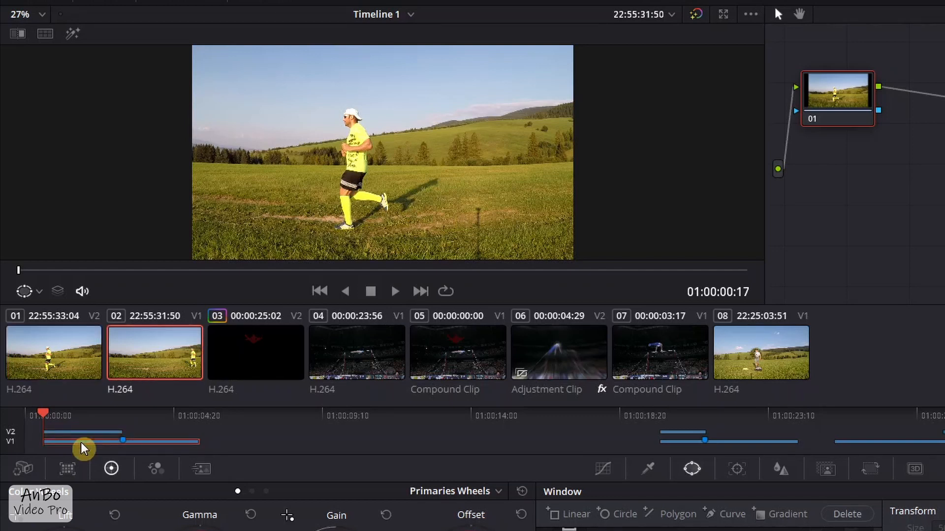
# - Select the frozen Video 2 clip and set its clip color to Lime on the Edit page
pyautogui.click(75, 434)
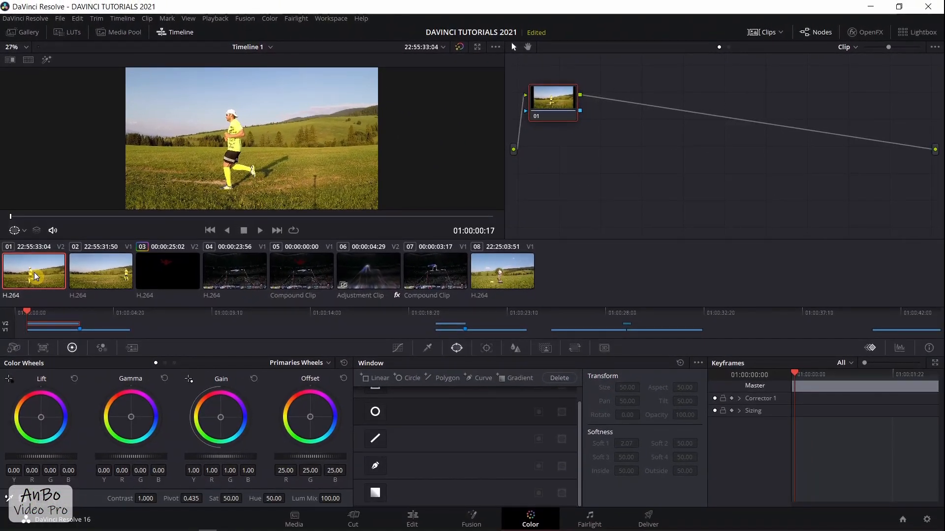
pyautogui.click(415, 520)
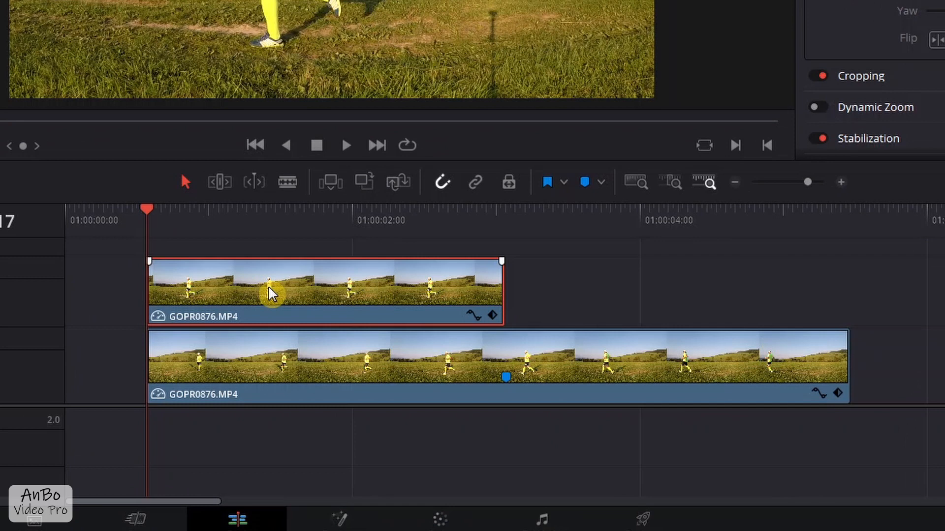
pyautogui.rightClick(429, 379)
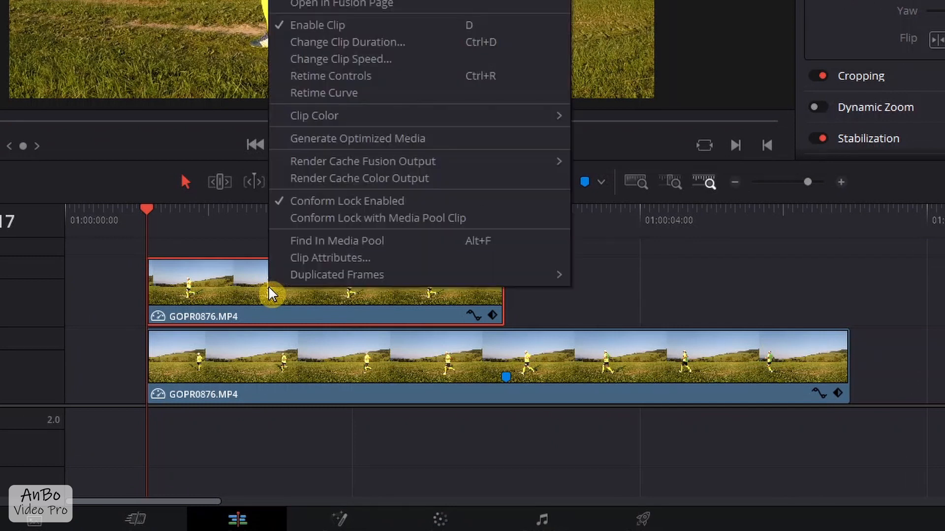
pyautogui.moveTo(349, 112)
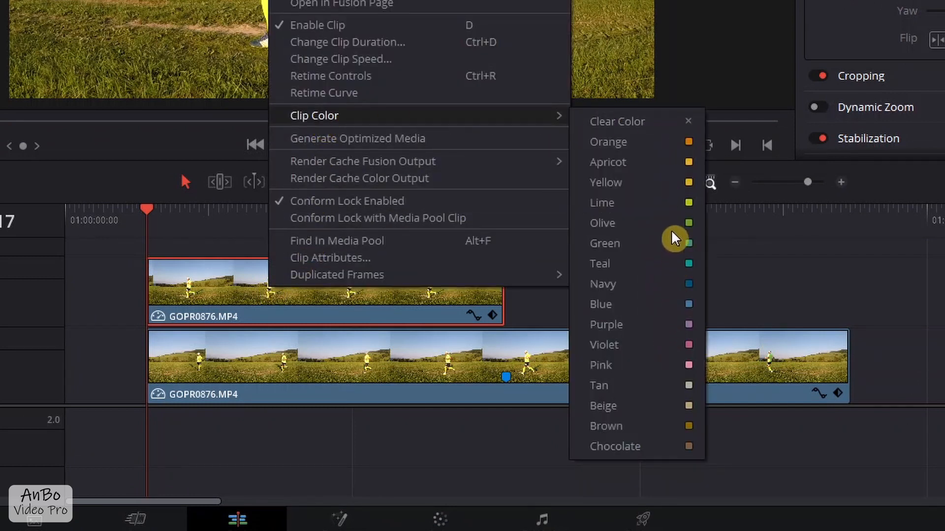
pyautogui.click(616, 207)
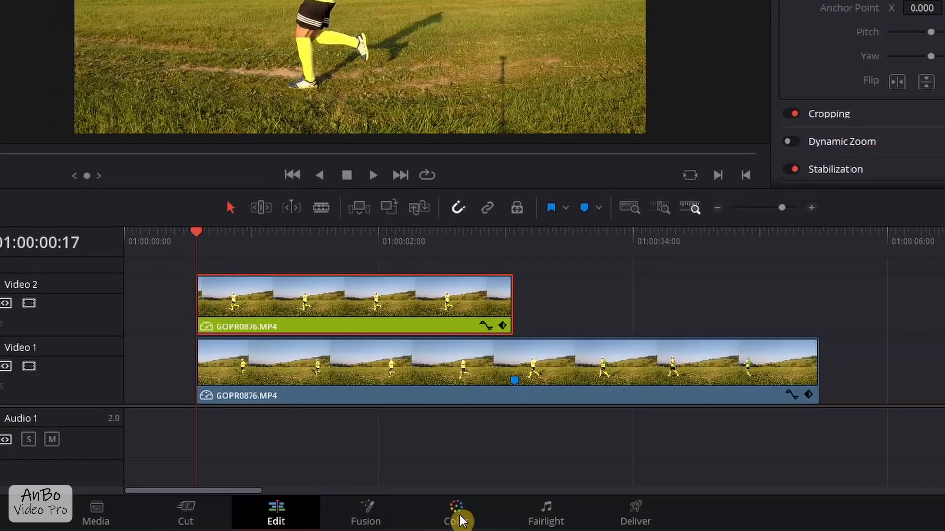
# - Return to the Color page and hide the mini timeline and the clip thumbnails to enlarge the viewer
pyautogui.click(441, 512)
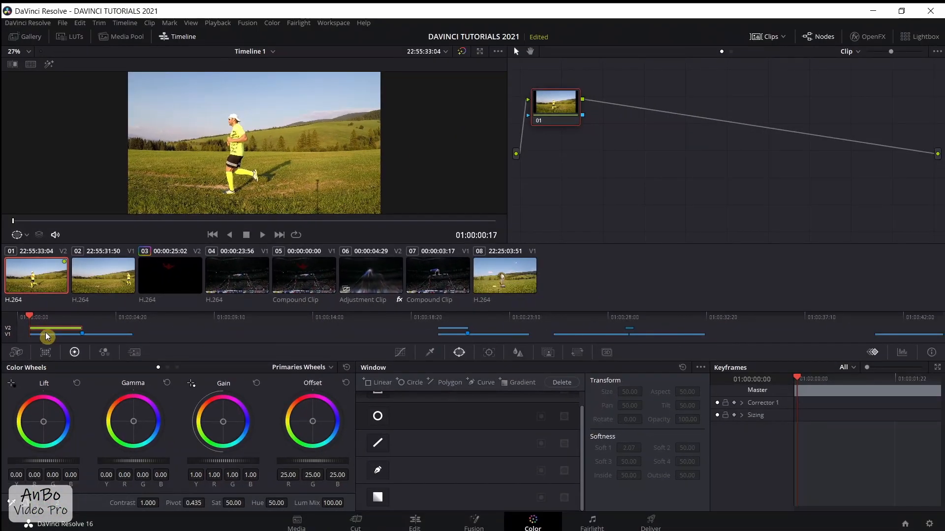
pyautogui.click(185, 38)
pyautogui.click(185, 39)
pyautogui.click(186, 38)
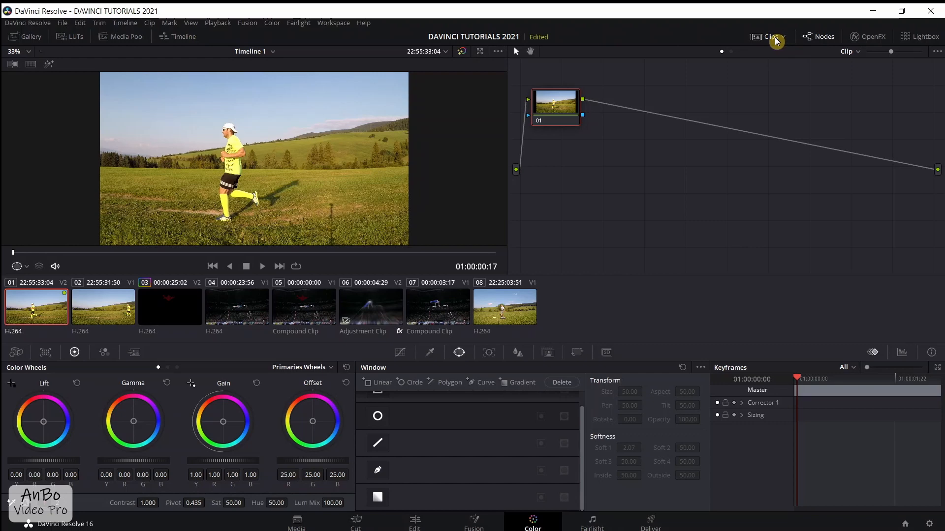
pyautogui.click(776, 40)
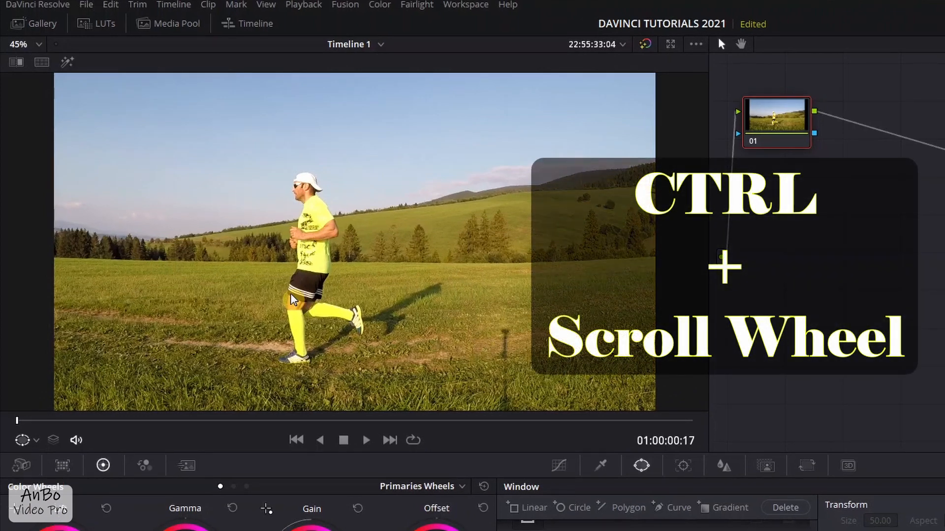
# - Practice moving the viewer image vertically and horizontally and zooming in and out on the runner
pyautogui.scroll(-4, 318, 296)
pyautogui.scroll(4, 318, 295)
pyautogui.scroll(-7, 317, 295)
pyautogui.scroll(4, 317, 295)
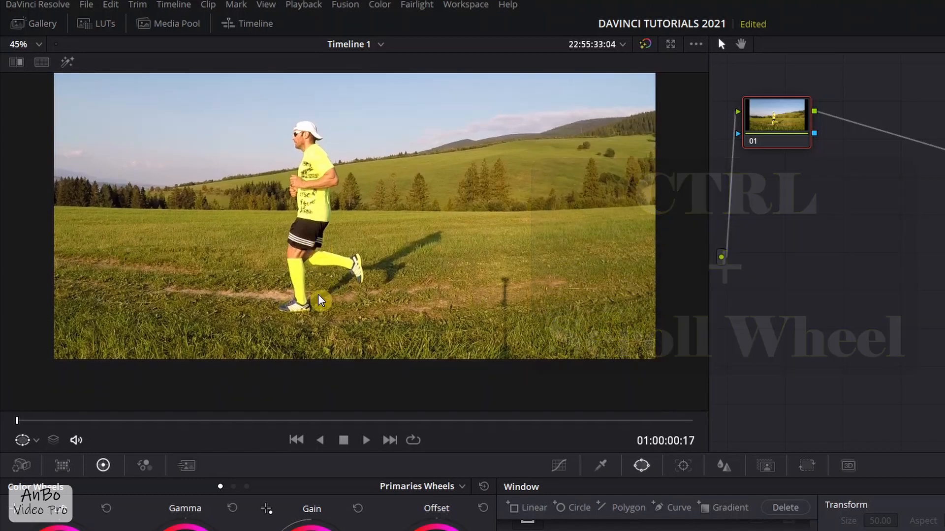
pyautogui.scroll(2, 319, 295)
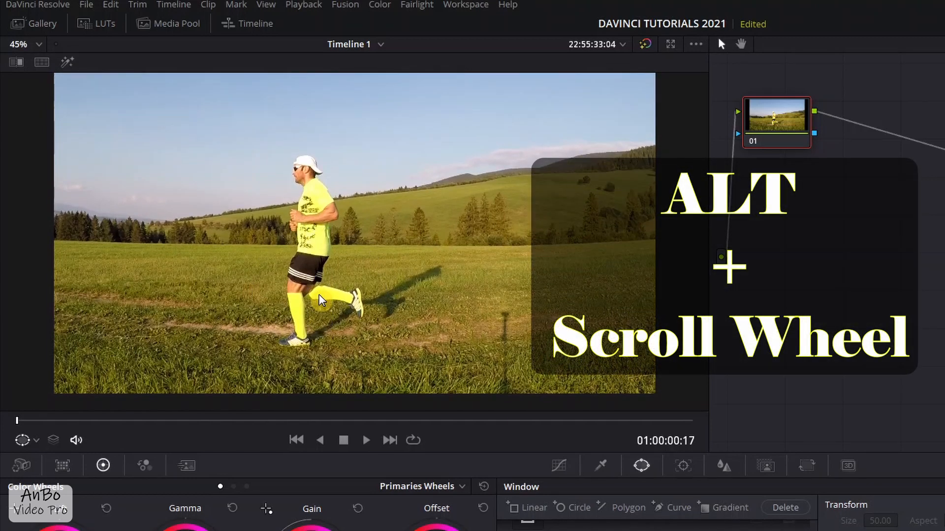
pyautogui.hscroll(2, 321, 300)
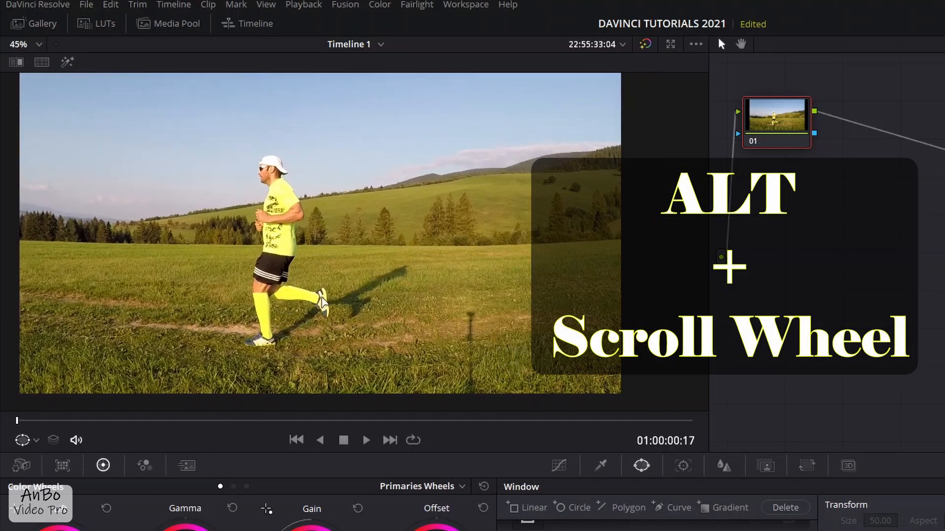
pyautogui.hscroll(-6, 320, 298)
pyautogui.hscroll(7, 321, 303)
pyautogui.hscroll(-4, 322, 305)
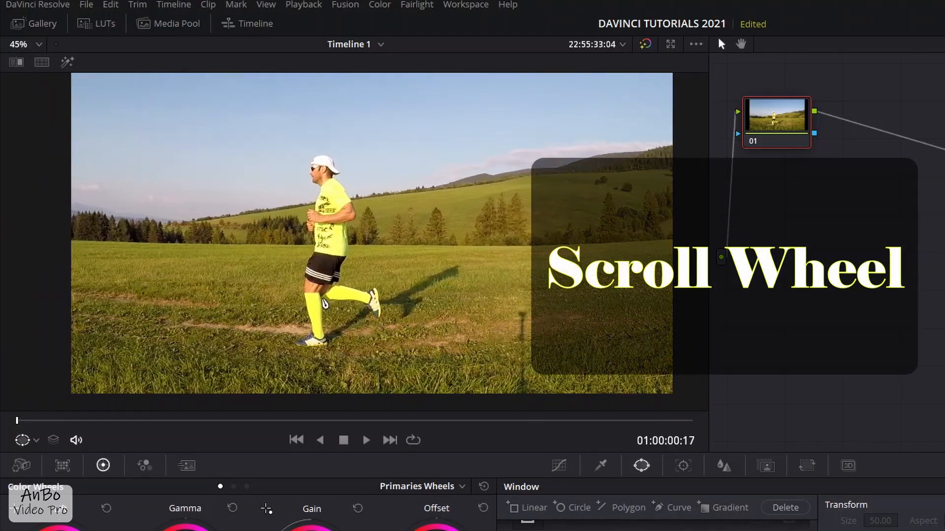
pyautogui.scroll(-3, 325, 297)
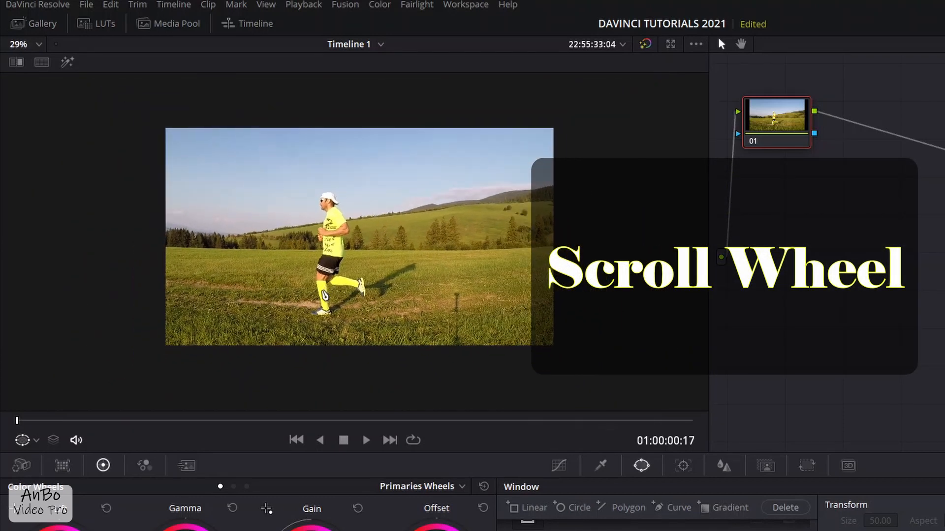
pyautogui.scroll(6, 322, 295)
pyautogui.scroll(1, 319, 294)
pyautogui.scroll(-4, 320, 295)
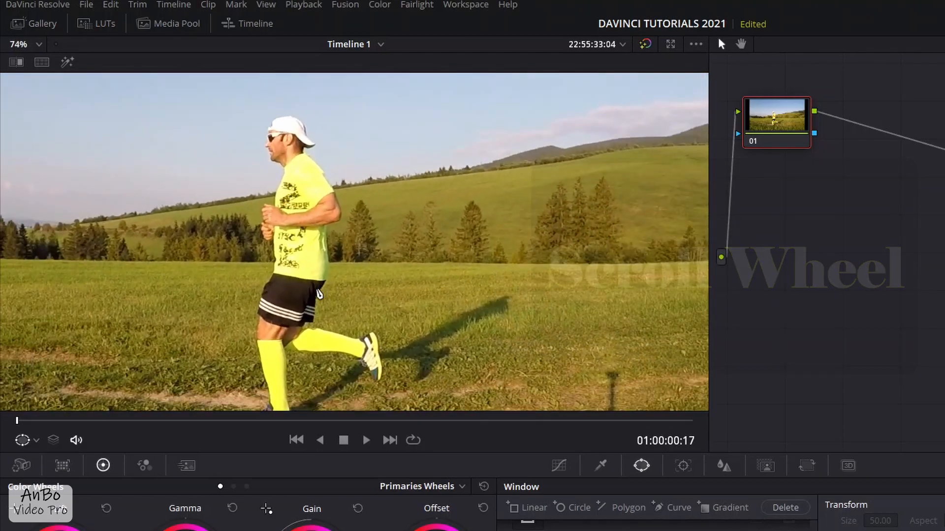
pyautogui.scroll(-1, 320, 295)
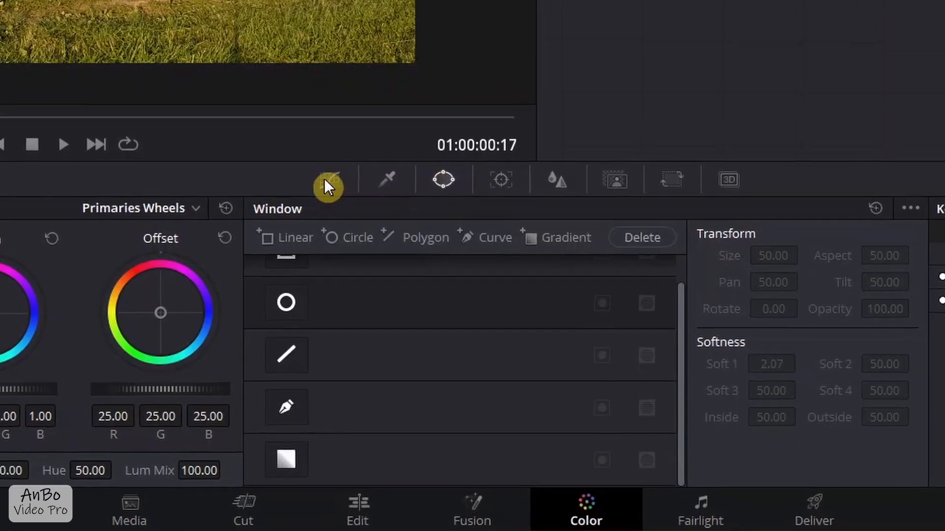
# - Show the Window palette and activate the curve power window on node 01
pyautogui.click(352, 236)
pyautogui.click(370, 150)
pyautogui.click(441, 154)
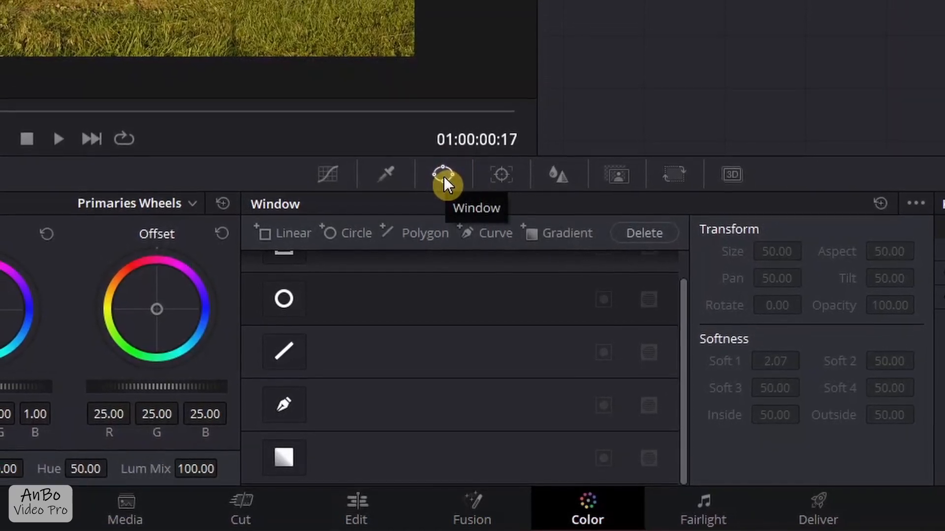
pyautogui.click(288, 407)
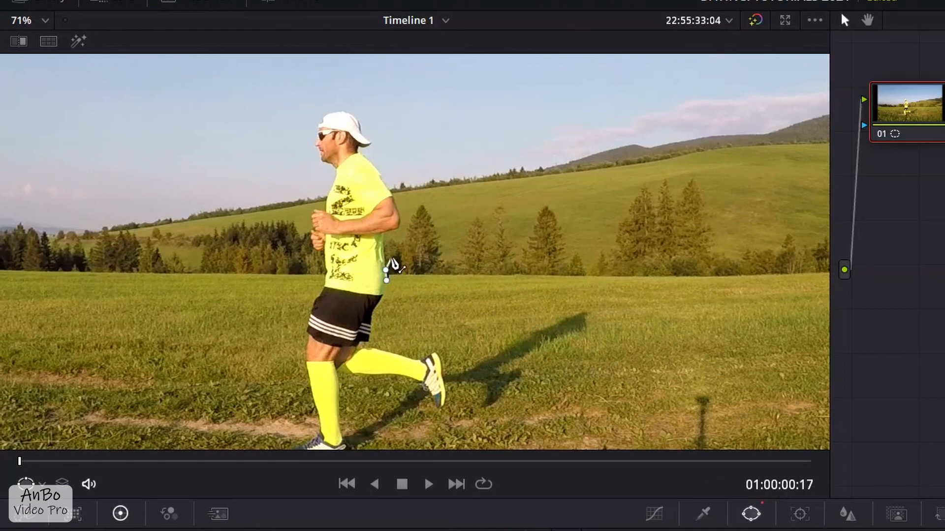
# - Trace the curve mask from the shirt's lower back around the elbow, shoulder, neck and cap to the runner's chin
pyautogui.scroll(4, 393, 266)
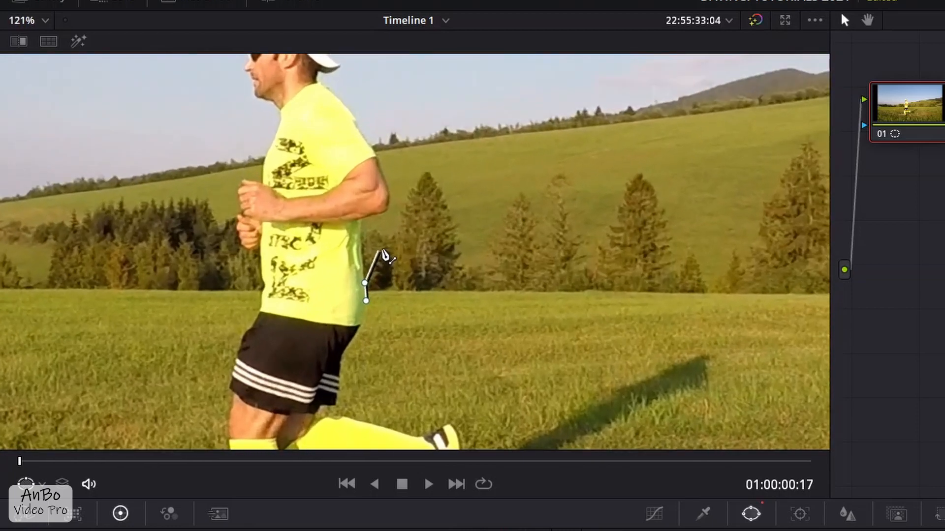
pyautogui.scroll(2, 384, 255)
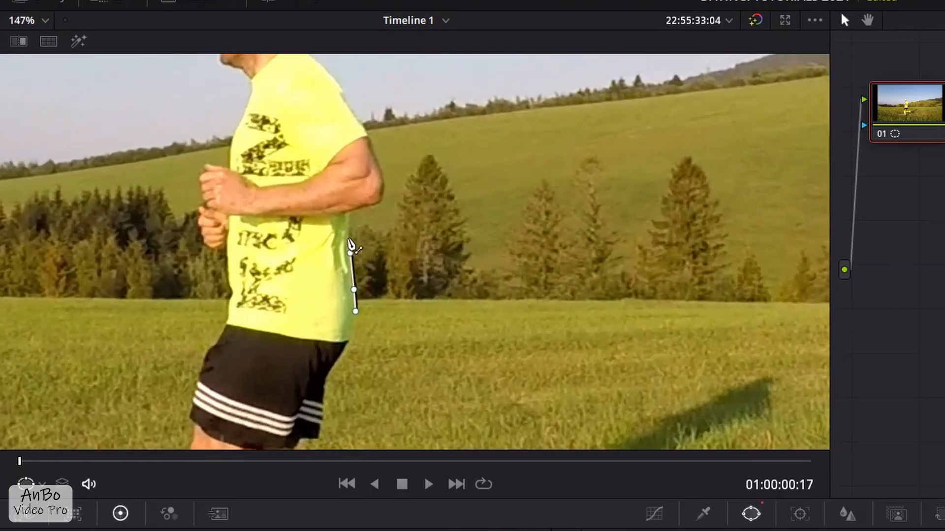
pyautogui.click(376, 159)
pyautogui.click(370, 138)
pyautogui.click(366, 129)
pyautogui.scroll(3, 365, 130)
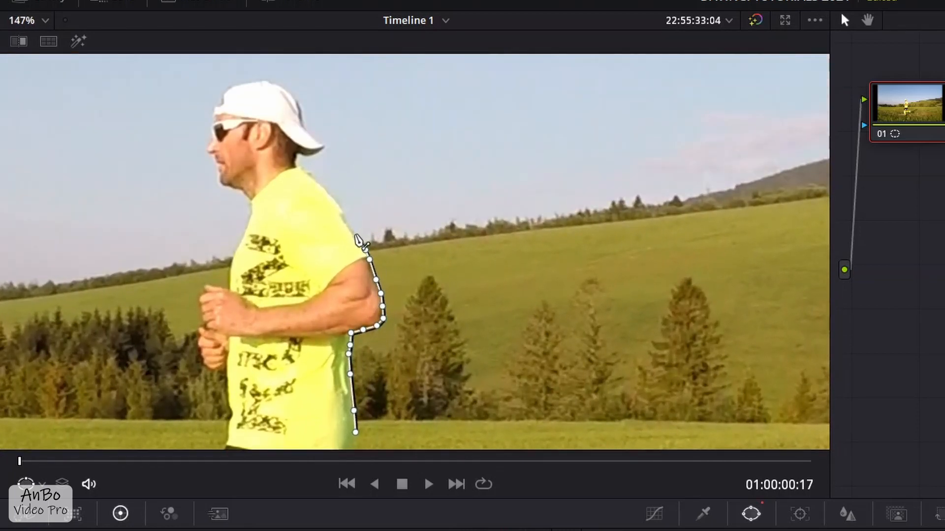
pyautogui.click(324, 192)
pyautogui.click(317, 182)
pyautogui.scroll(3, 300, 173)
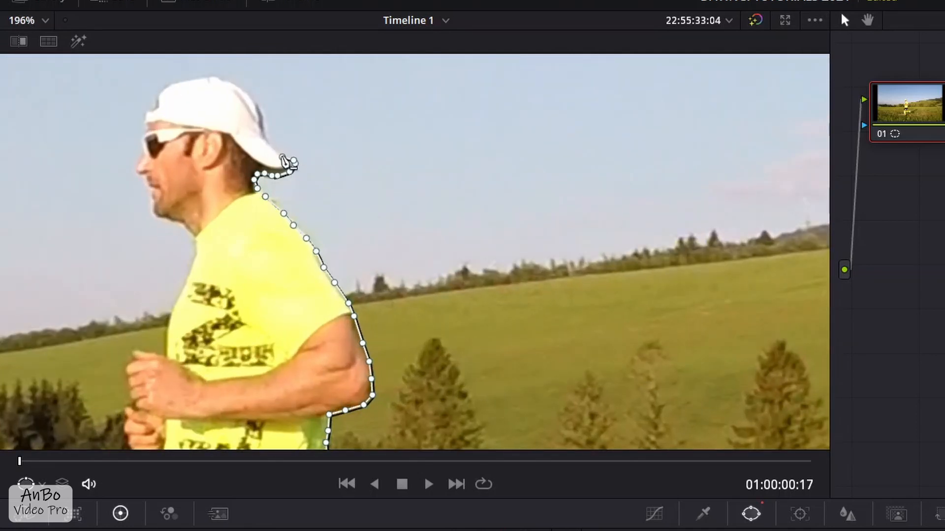
pyautogui.moveTo(252, 101)
pyautogui.mouseDown()
pyautogui.moveTo(217, 75)
pyautogui.moveTo(164, 90)
pyautogui.mouseUp()
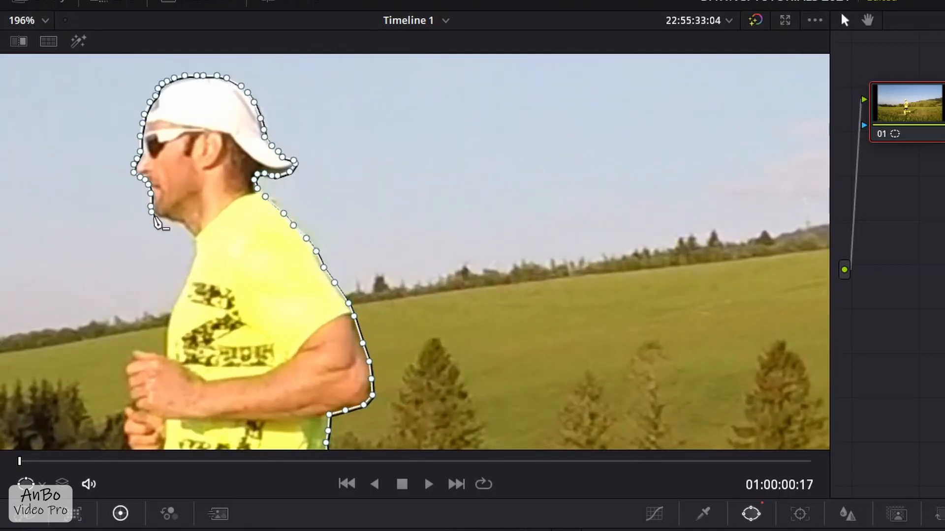
# - Continue the mask from the chin down the chest, around both fists, to the front hem of the shirt
pyautogui.click(192, 247)
pyautogui.click(193, 258)
pyautogui.click(189, 273)
pyautogui.click(181, 289)
pyautogui.click(176, 308)
pyautogui.click(167, 333)
pyautogui.scroll(-3, 163, 350)
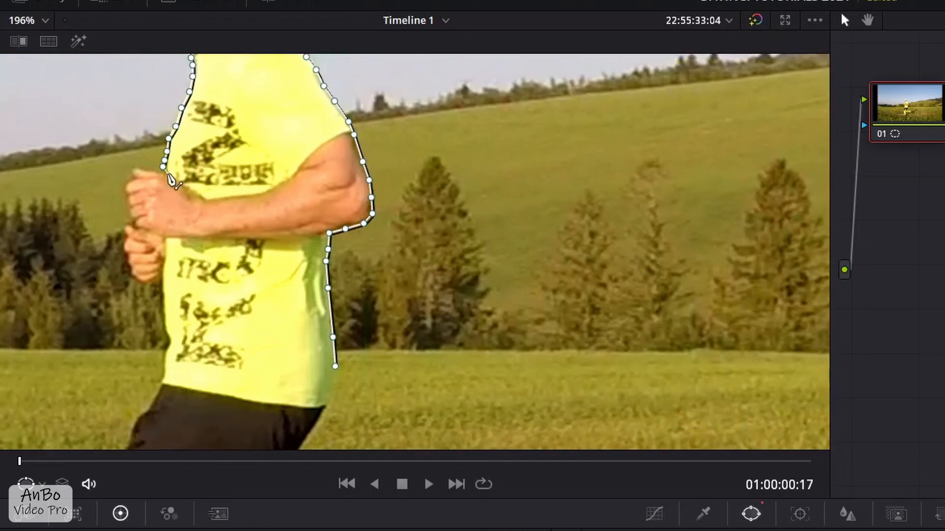
pyautogui.click(162, 173)
pyautogui.moveTo(137, 173)
pyautogui.mouseDown()
pyautogui.moveTo(125, 186)
pyautogui.moveTo(130, 208)
pyautogui.mouseUp()
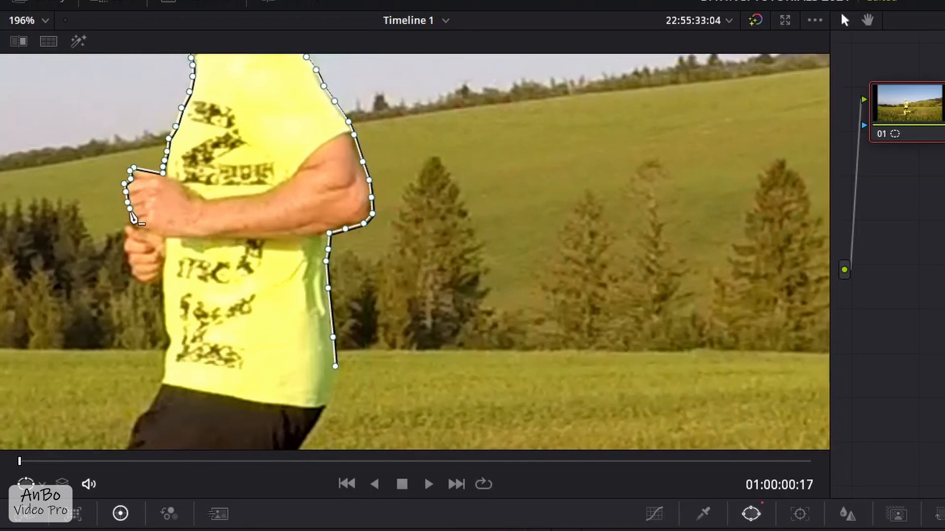
pyautogui.click(163, 282)
pyautogui.click(165, 322)
pyautogui.click(168, 367)
# - Continue the mask down the front of the shorts and over the knee to the top of the sock
pyautogui.scroll(-13, 148, 358)
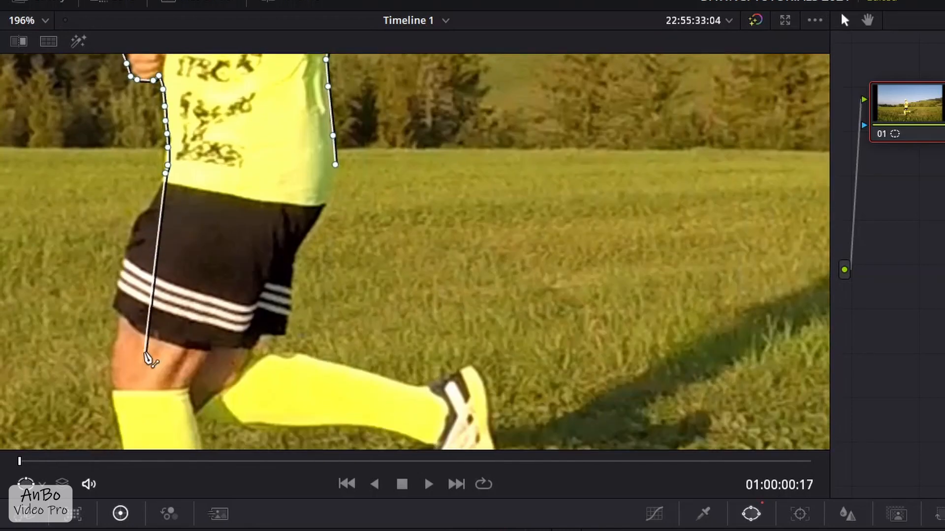
pyautogui.click(156, 133)
pyautogui.click(138, 154)
pyautogui.click(116, 219)
pyautogui.click(108, 296)
pyautogui.click(106, 318)
pyautogui.click(111, 331)
pyautogui.click(114, 341)
pyautogui.click(118, 369)
# - Outline the standing leg down the shin, around the shoe and up the calf to the back of the knee
pyautogui.scroll(-10, 118, 366)
pyautogui.click(129, 172)
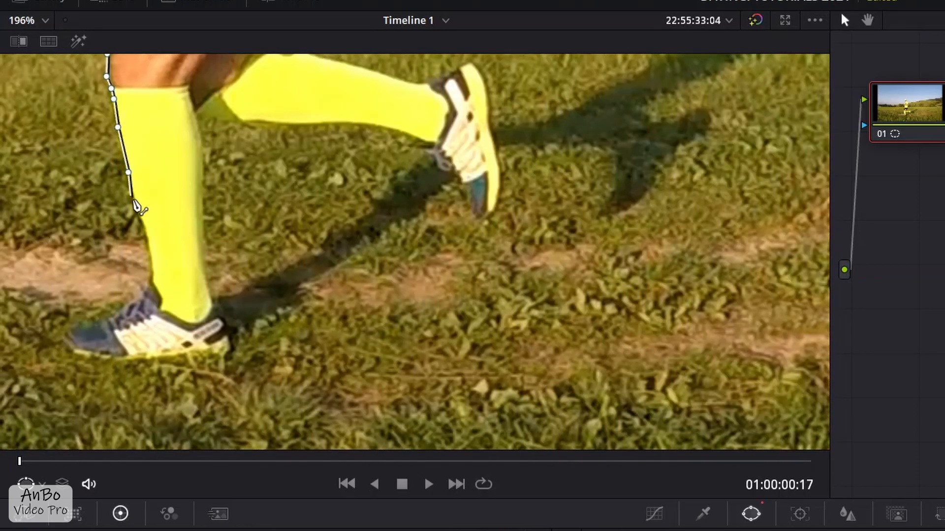
pyautogui.click(139, 218)
pyautogui.click(146, 241)
pyautogui.click(148, 367)
pyautogui.click(229, 344)
pyautogui.click(215, 301)
pyautogui.click(203, 221)
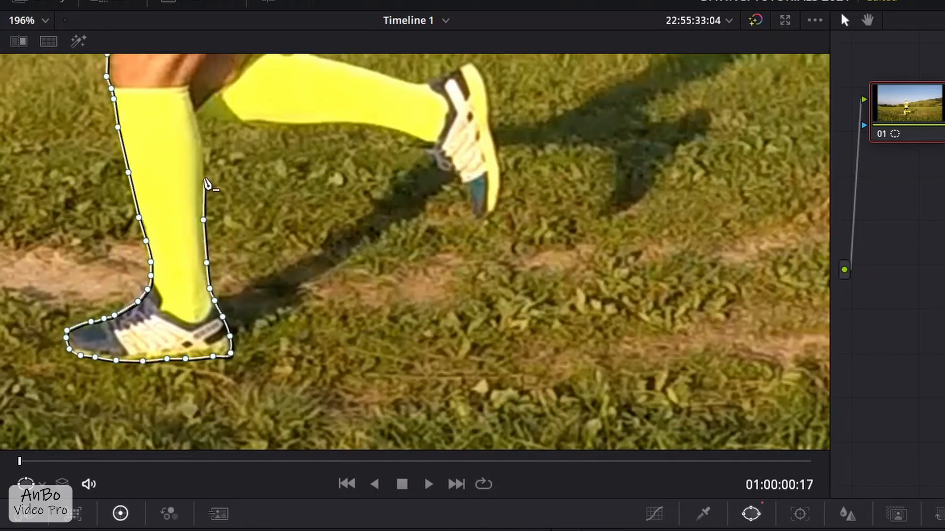
pyautogui.click(195, 112)
# - Extend the mask along the underside of the raised rear leg to its shoe
pyautogui.scroll(4, 194, 111)
pyautogui.click(226, 226)
pyautogui.click(246, 224)
pyautogui.click(292, 226)
pyautogui.click(314, 225)
pyautogui.click(347, 225)
pyautogui.click(378, 228)
pyautogui.click(416, 237)
pyautogui.click(432, 247)
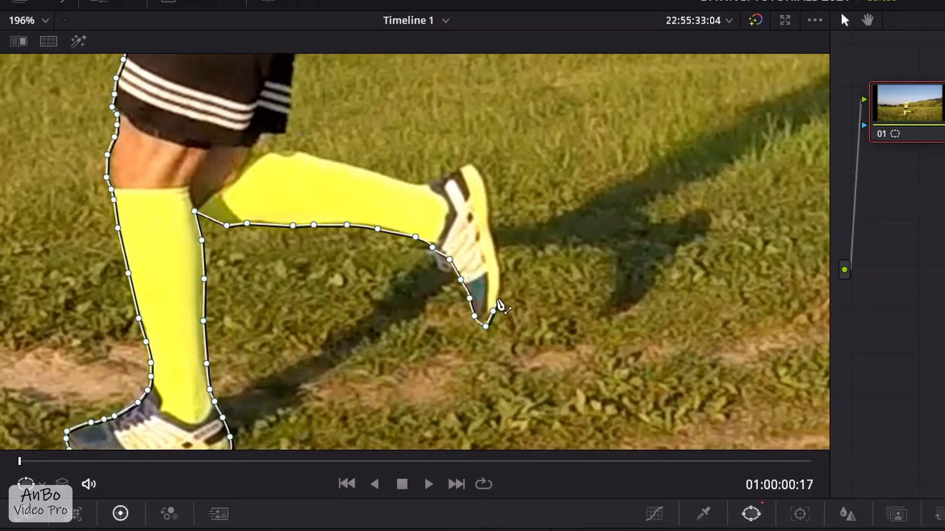
# - Trace the rear shoe, the top of the raised leg and the back of the shorts, and close the mask at its starting point
pyautogui.click(497, 297)
pyautogui.click(485, 182)
pyautogui.click(441, 180)
pyautogui.click(368, 173)
pyautogui.click(279, 151)
pyautogui.click(292, 64)
pyautogui.scroll(6, 311, 164)
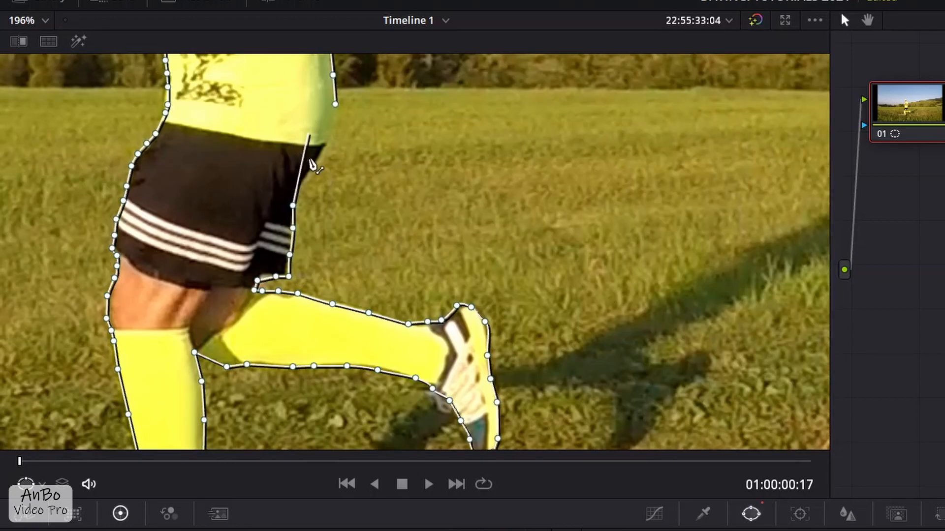
pyautogui.click(300, 184)
pyautogui.click(318, 161)
pyautogui.click(327, 137)
pyautogui.click(335, 104)
pyautogui.scroll(-6, 323, 153)
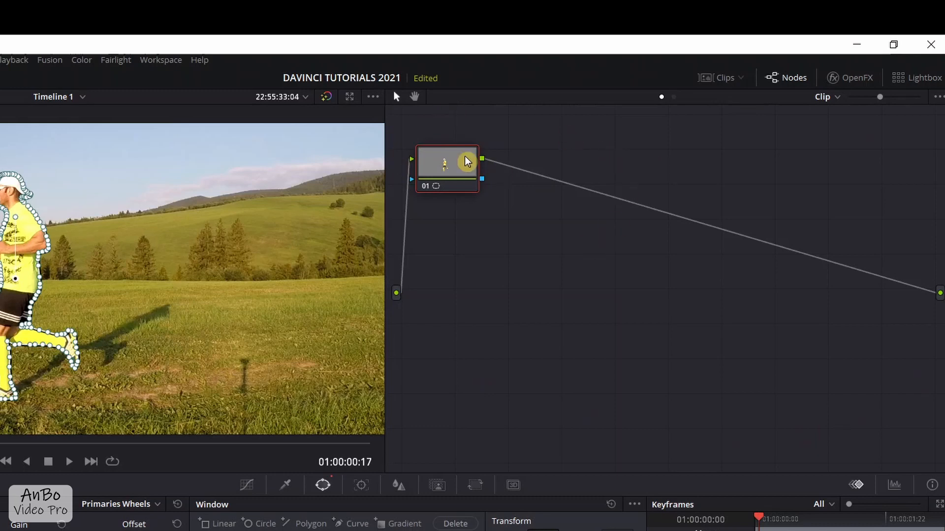
# - Add an alpha output to the node graph and connect node 01's alpha output to it
pyautogui.click(798, 81)
pyautogui.click(798, 80)
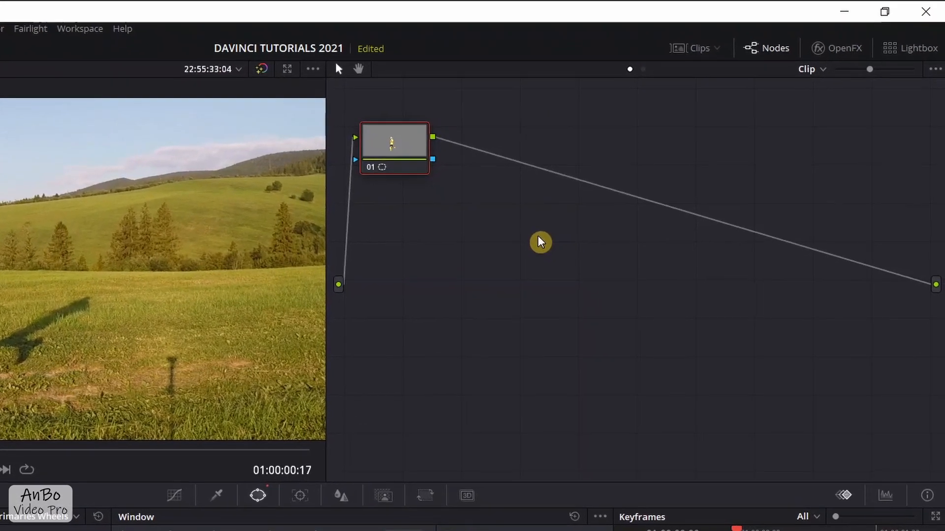
pyautogui.rightClick(536, 240)
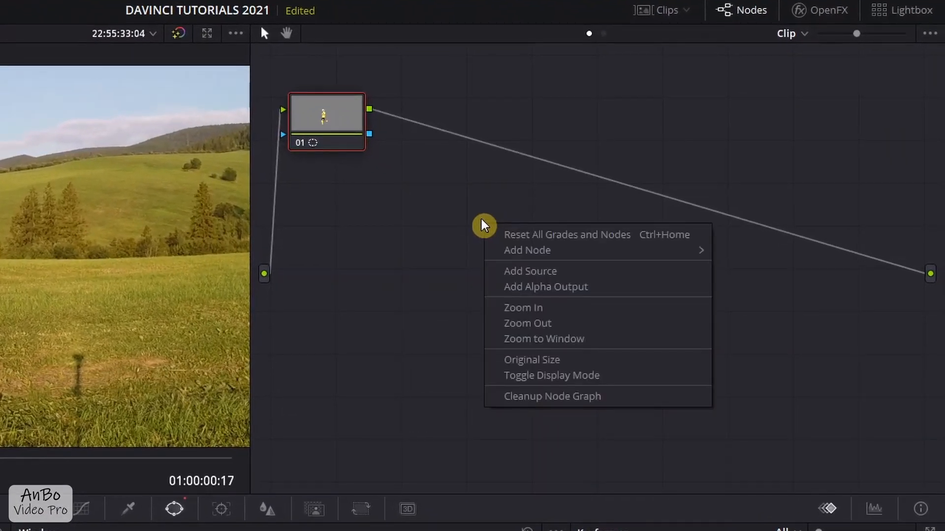
pyautogui.click(545, 290)
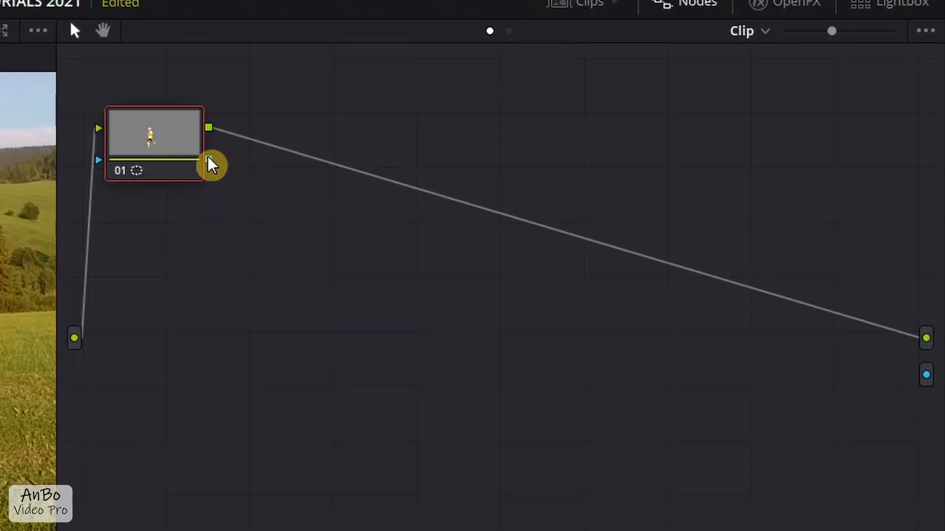
pyautogui.moveTo(208, 159); pyautogui.dragTo(926, 377)
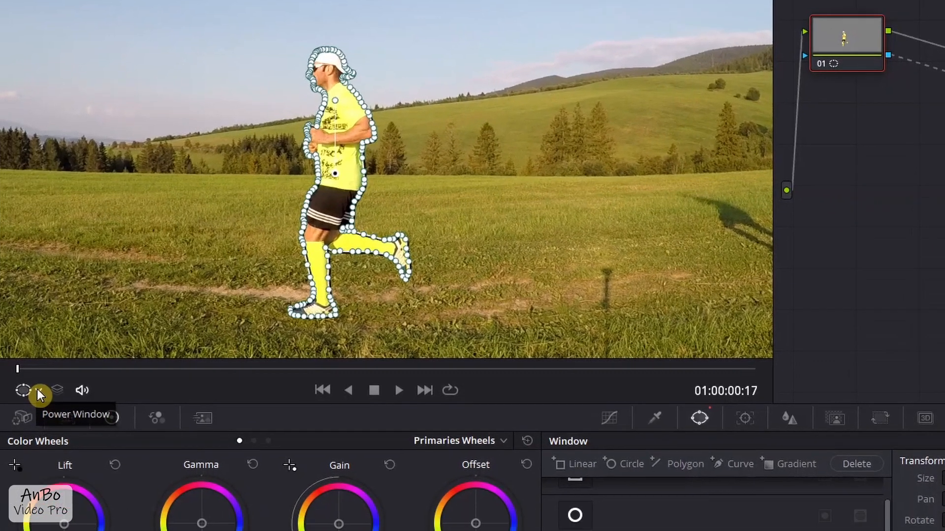
# - Turn off the power window outline in the viewer and show it again
pyautogui.click(39, 457)
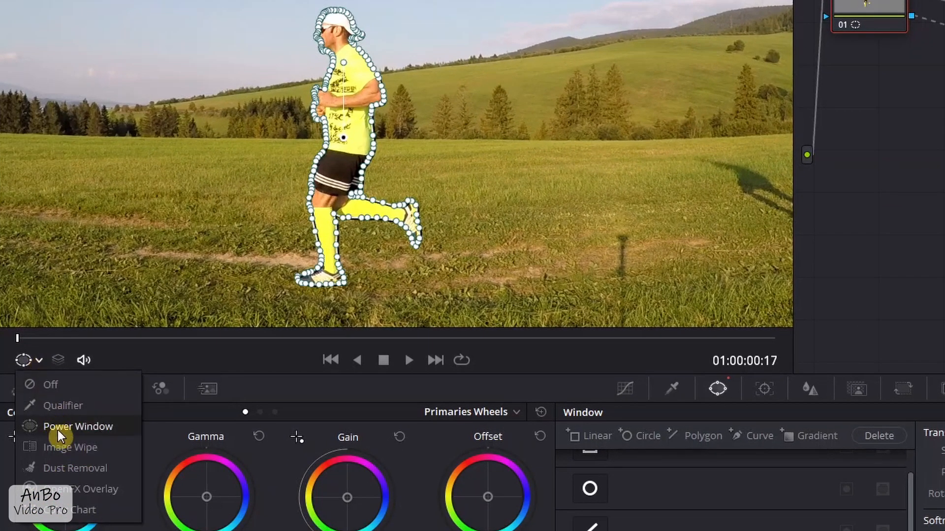
pyautogui.click(59, 428)
pyautogui.click(39, 359)
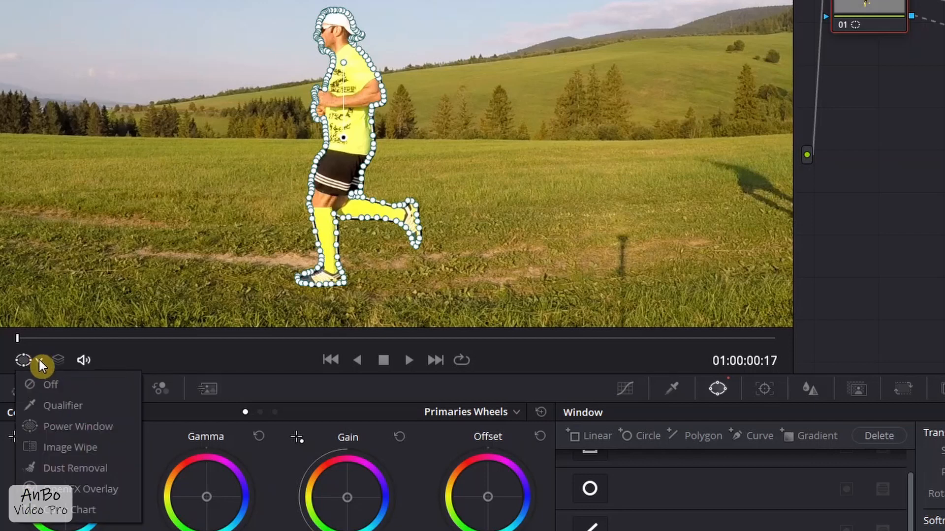
pyautogui.click(48, 383)
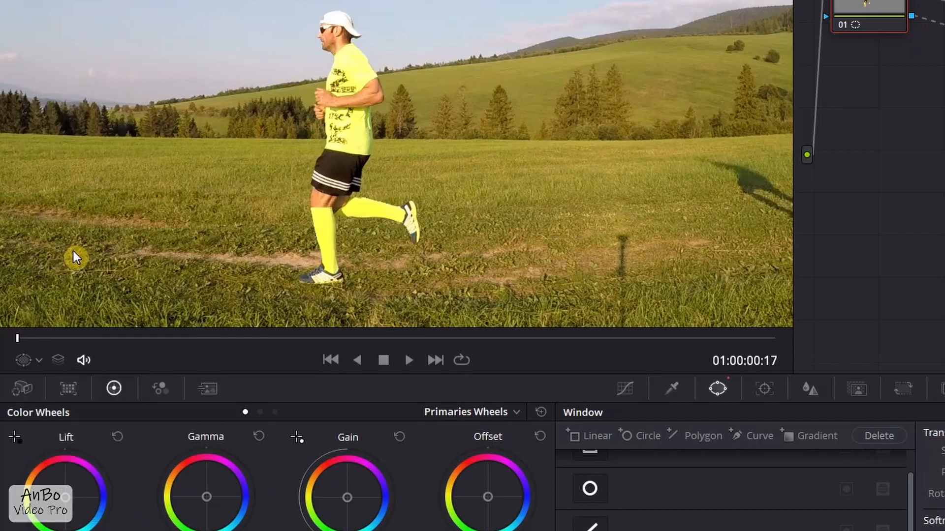
pyautogui.click(38, 357)
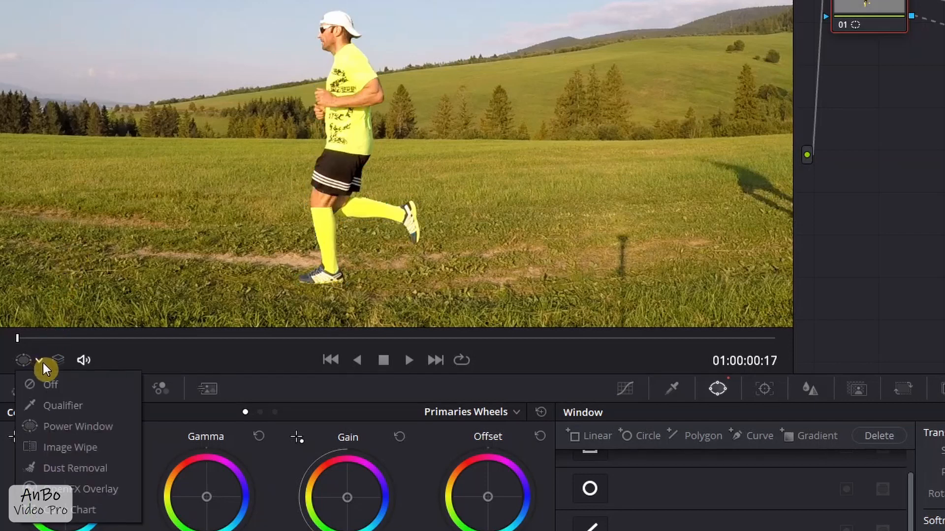
pyautogui.click(61, 426)
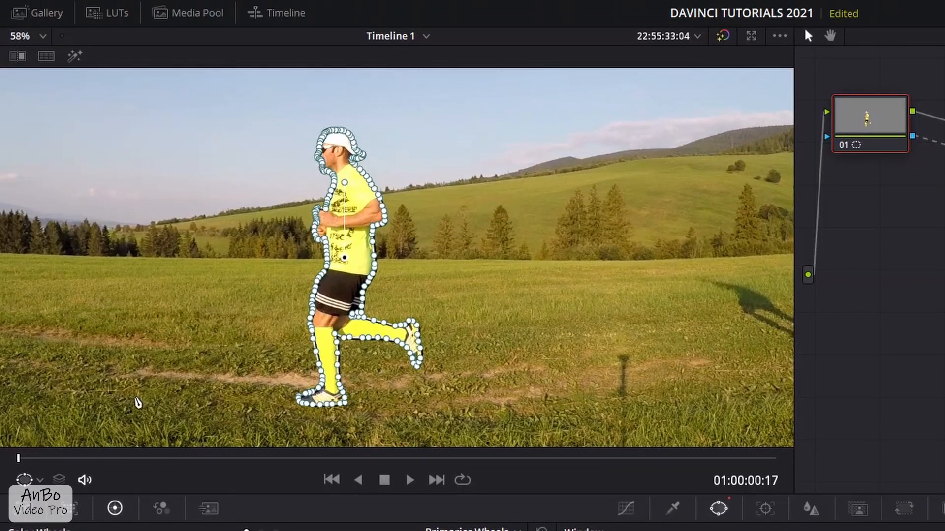
# - Turn on the viewer highlight to isolate the masked runner
pyautogui.click(83, 55)
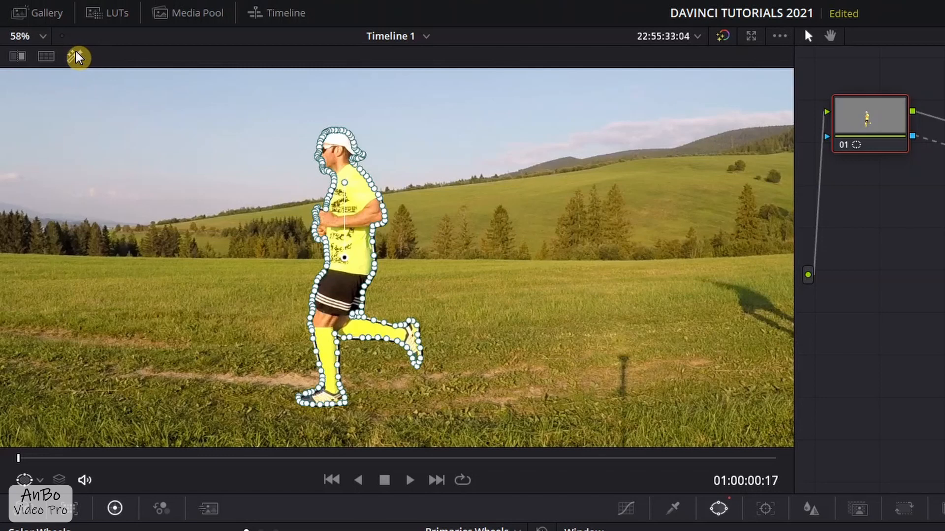
pyautogui.click(77, 57)
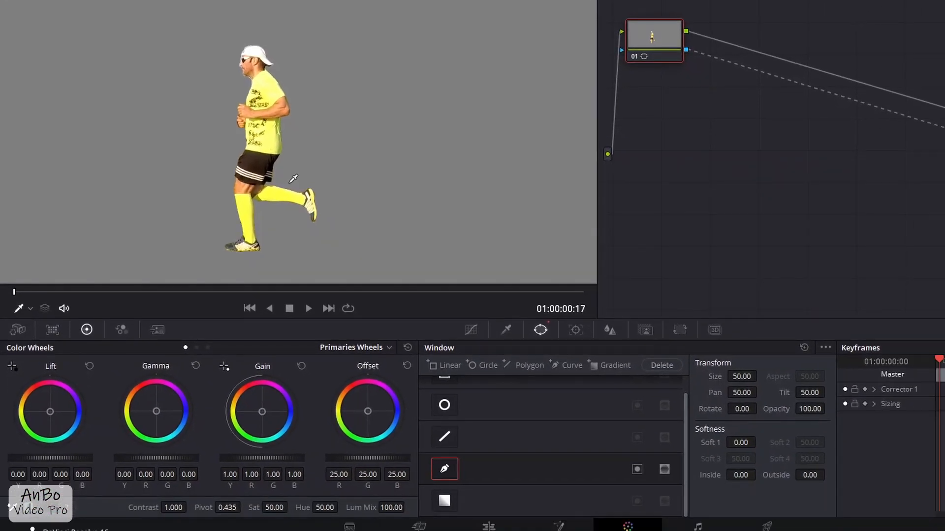
# - Try inverting the runner's curve window and switching its mask mode, restoring each setting
pyautogui.click(637, 470)
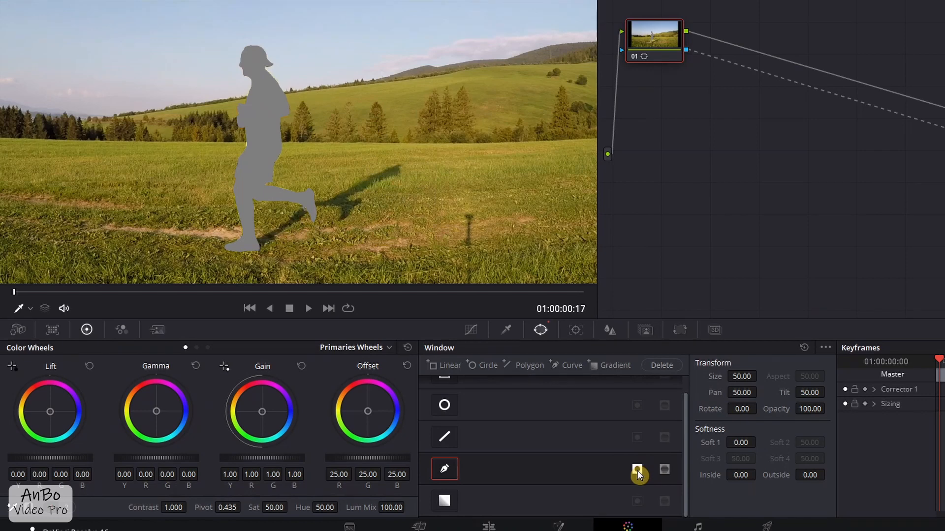
pyautogui.click(637, 470)
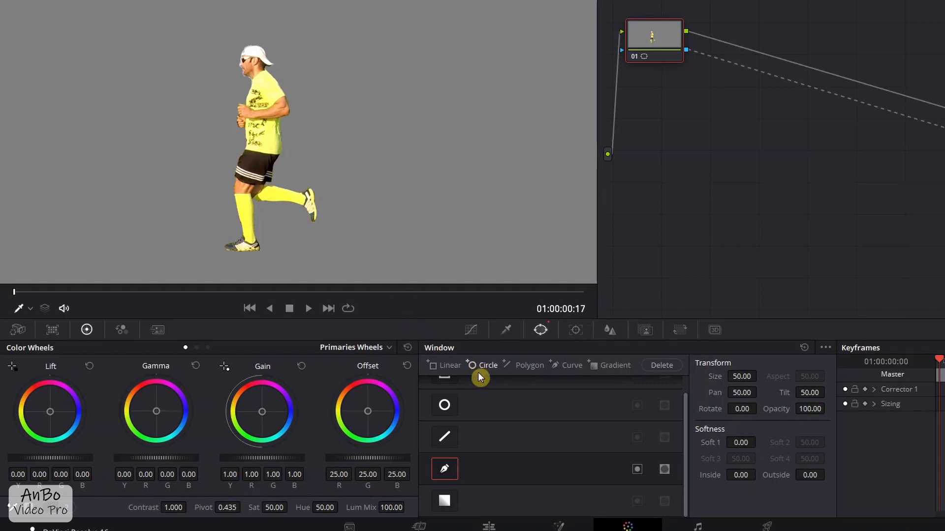
pyautogui.click(666, 472)
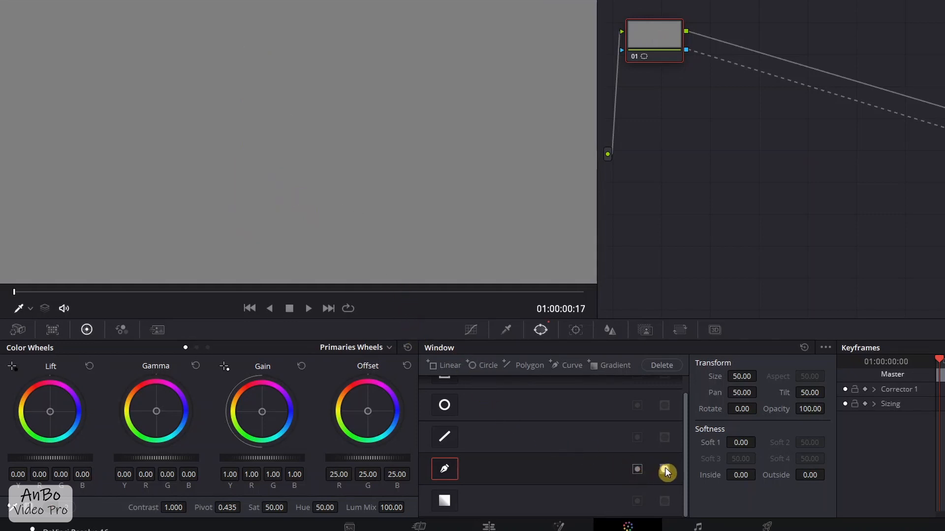
pyautogui.click(666, 472)
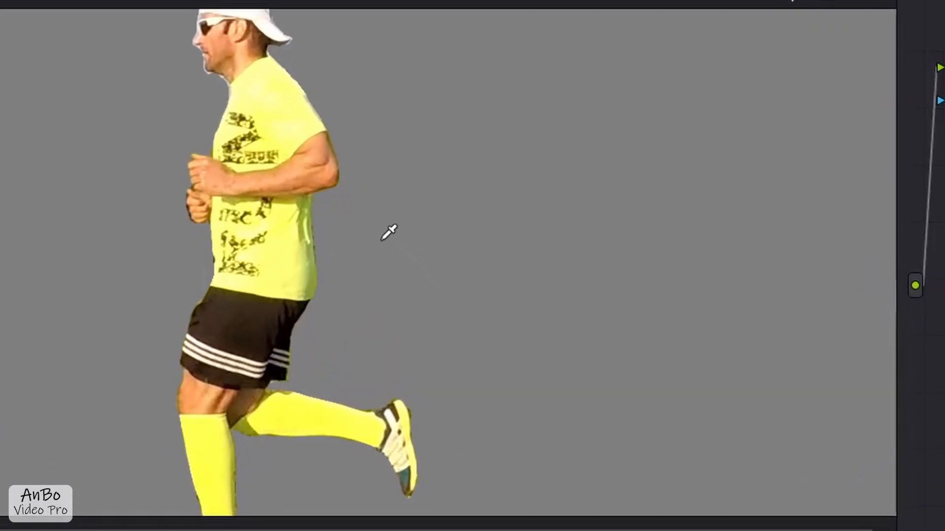
# - Soften the runner's mask edge with an Inside softness of 0.74, keeping Outside at 0.00
pyautogui.click(208, 200)
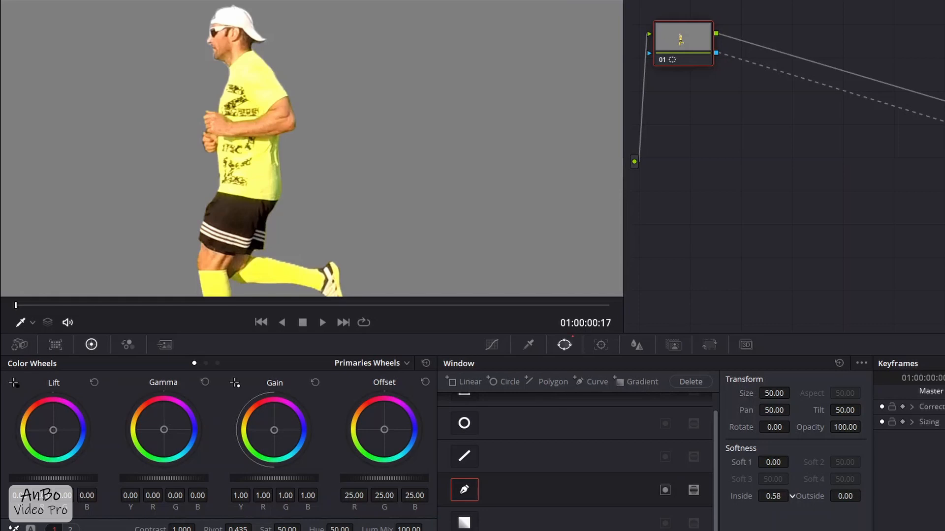
pyautogui.moveTo(836, 497); pyautogui.dragTo(864, 496)
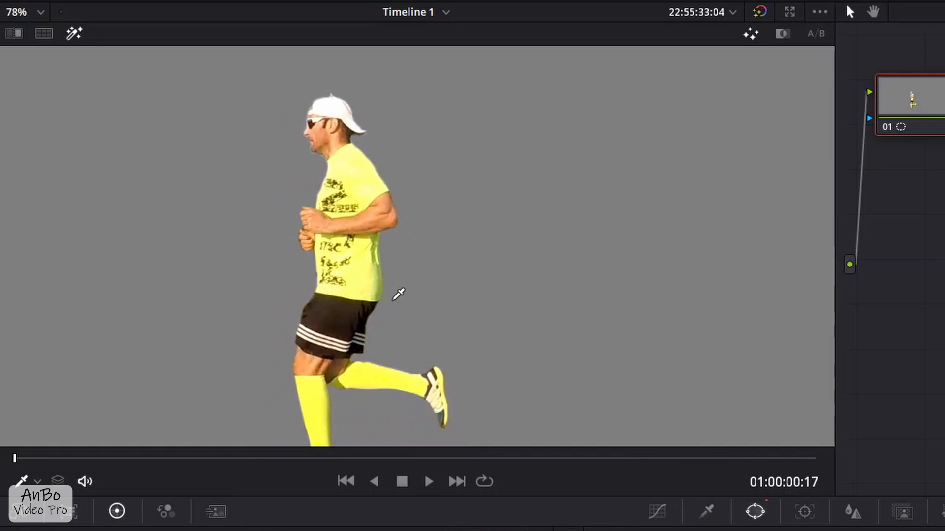
pyautogui.scroll(-4, 398, 294)
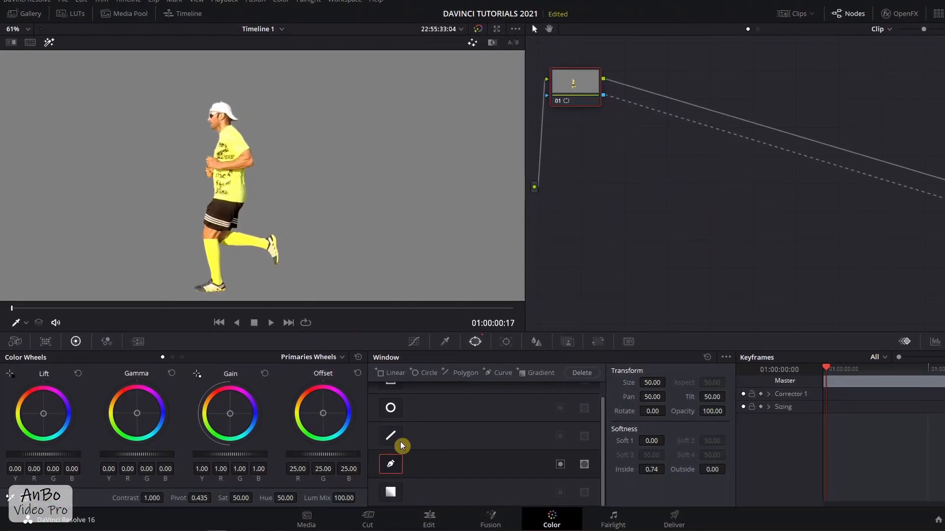
# - Return to the Edit page and play the freeze-frame effect from the start of the masked clip
pyautogui.click(428, 519)
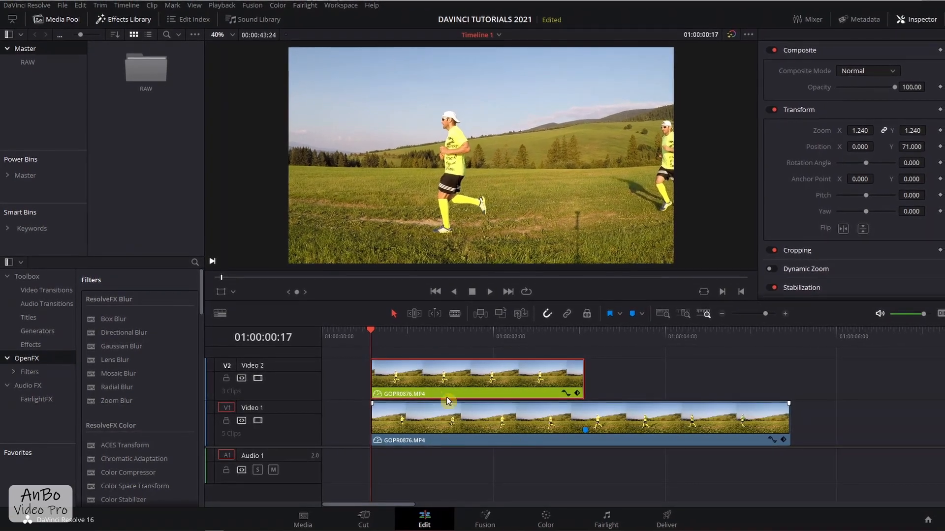
pyautogui.click(374, 335)
pyautogui.press('space')
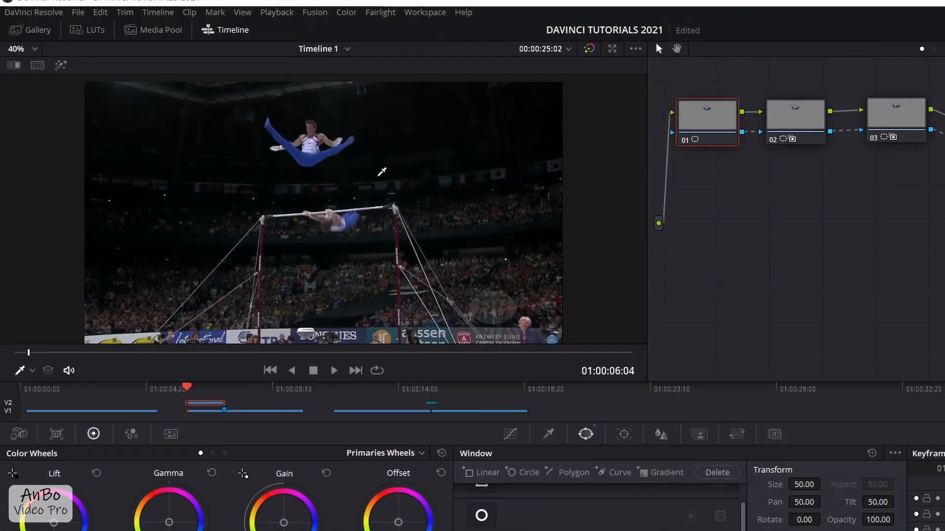
# - Frame the frozen gymnast closely in the viewer and turn on the highlight for node 01's mask
pyautogui.scroll(10, 333, 176)
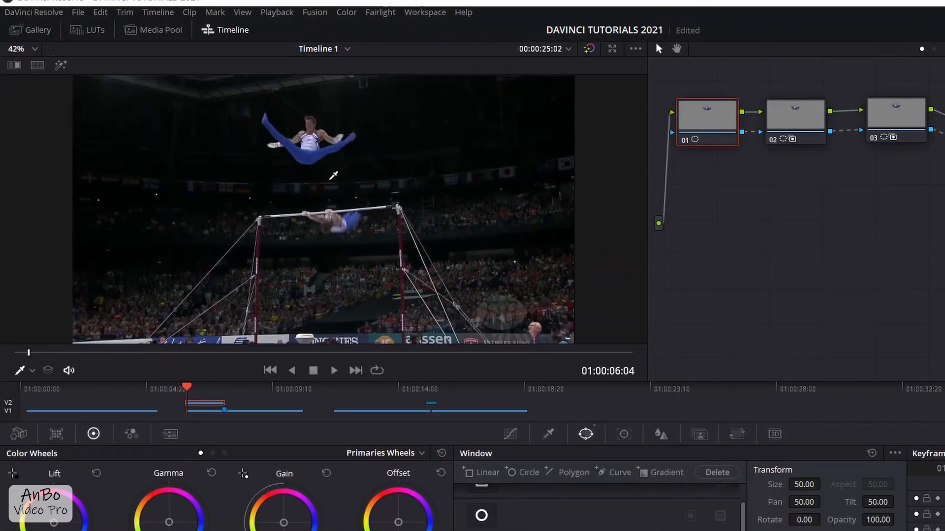
pyautogui.moveTo(325, 176); pyautogui.dragTo(323, 186)
pyautogui.scroll(1, 298, 210)
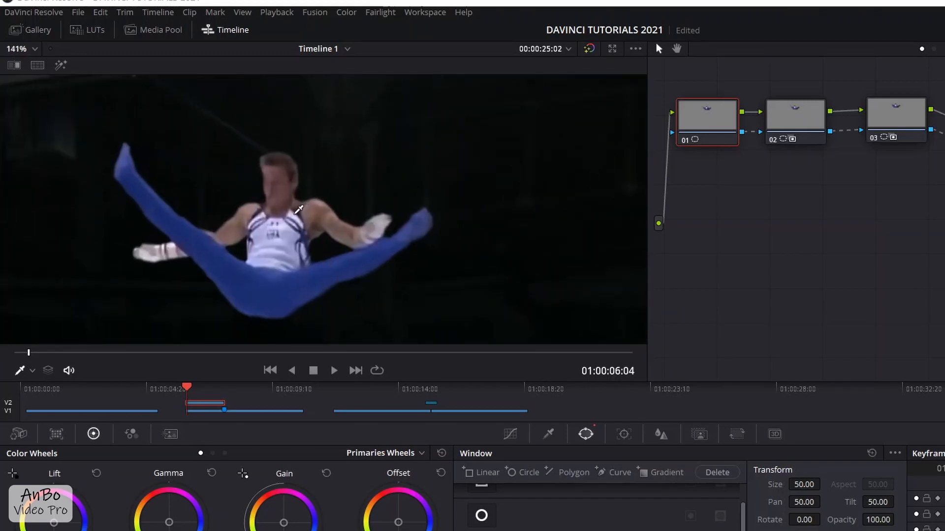
pyautogui.moveTo(295, 246); pyautogui.dragTo(294, 215)
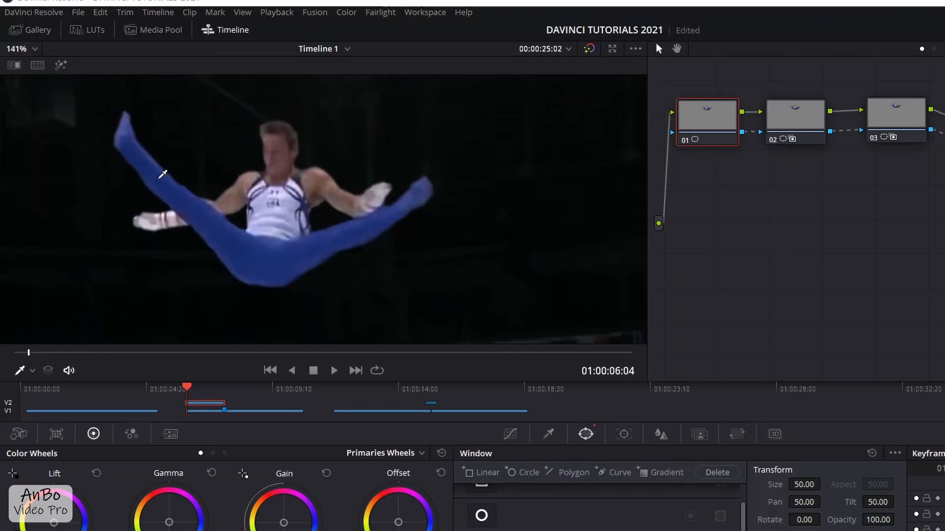
pyautogui.click(63, 69)
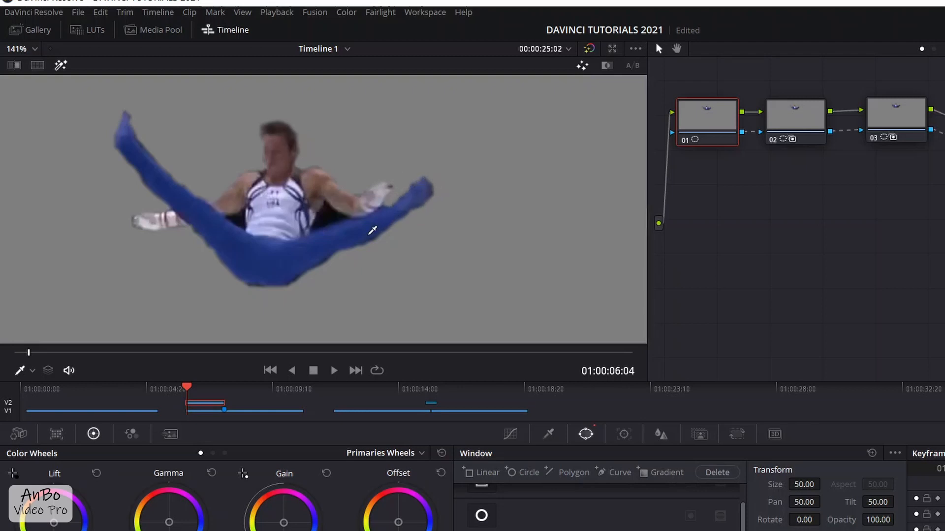
# - Show the power window outline around the gymnast, and turn the on-screen overlay off
pyautogui.click(33, 373)
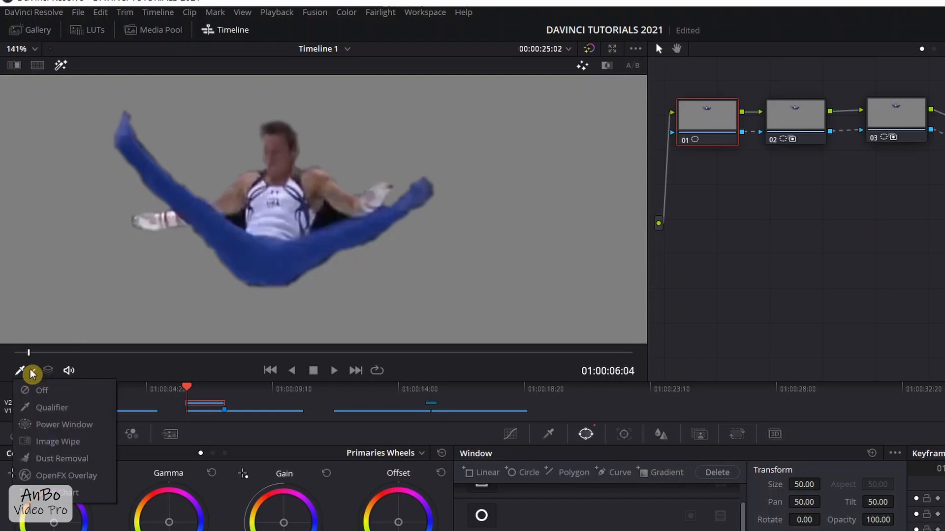
pyautogui.click(60, 426)
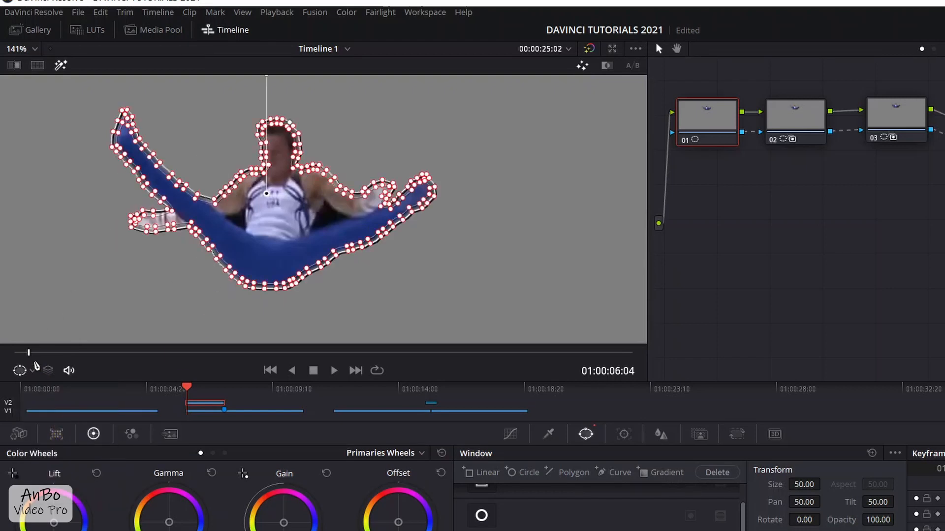
pyautogui.click(32, 373)
pyautogui.click(42, 391)
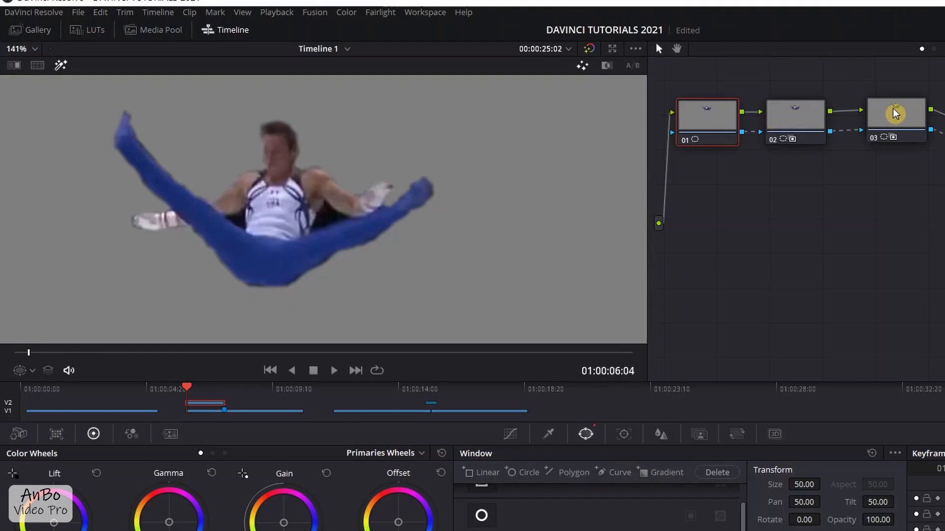
# - Delete node 03 from the gymnast's graph and connect node 02's alpha output to the graph's alpha output
pyautogui.click(792, 129)
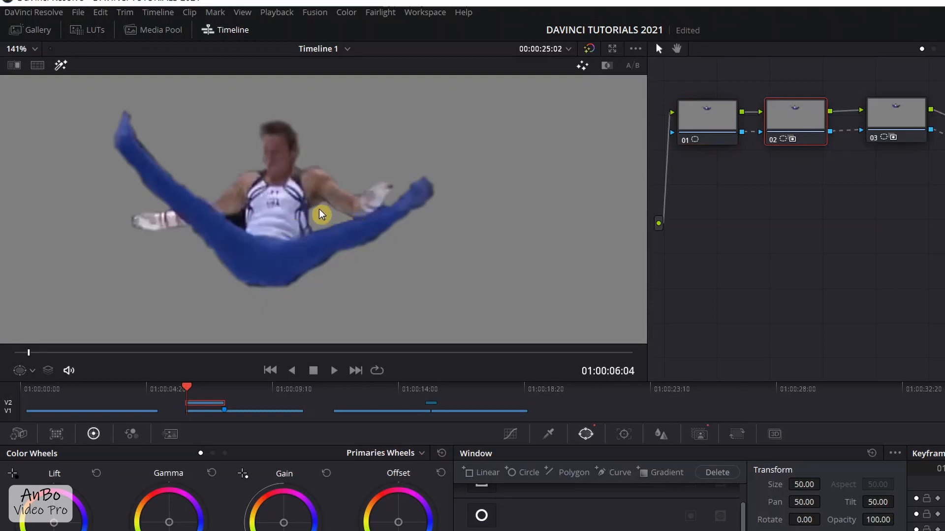
pyautogui.click(904, 120)
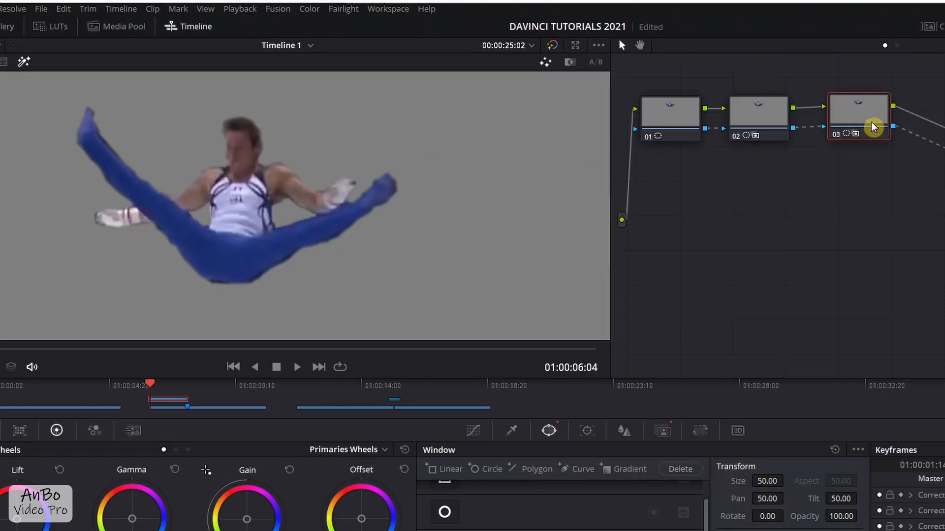
pyautogui.press('Delete')
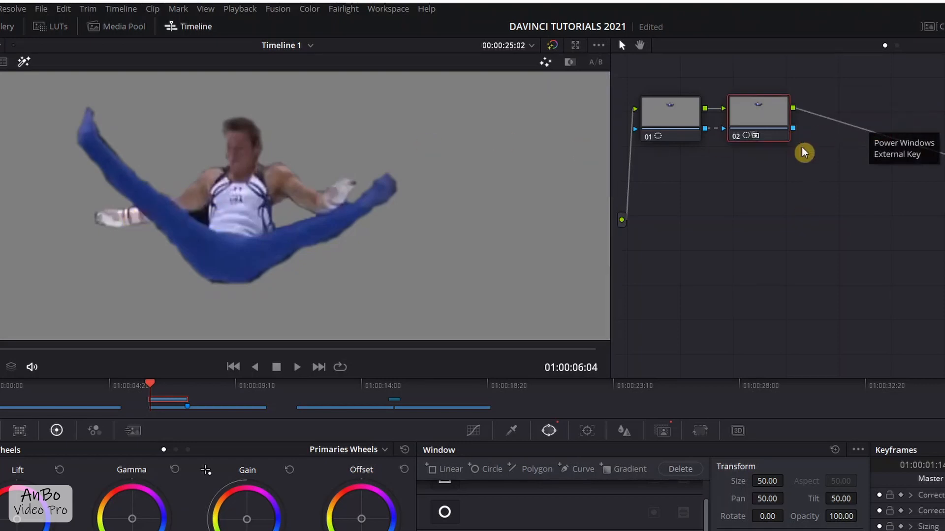
pyautogui.moveTo(624, 133); pyautogui.dragTo(927, 245)
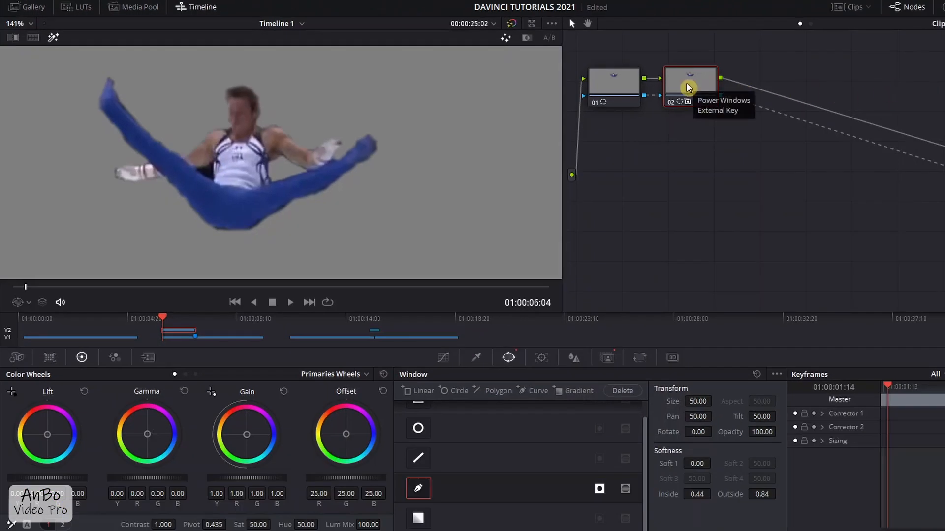
# - Add a serial node after node 02 and move it slightly away from that node
pyautogui.rightClick(689, 88)
pyautogui.moveTo(720, 140)
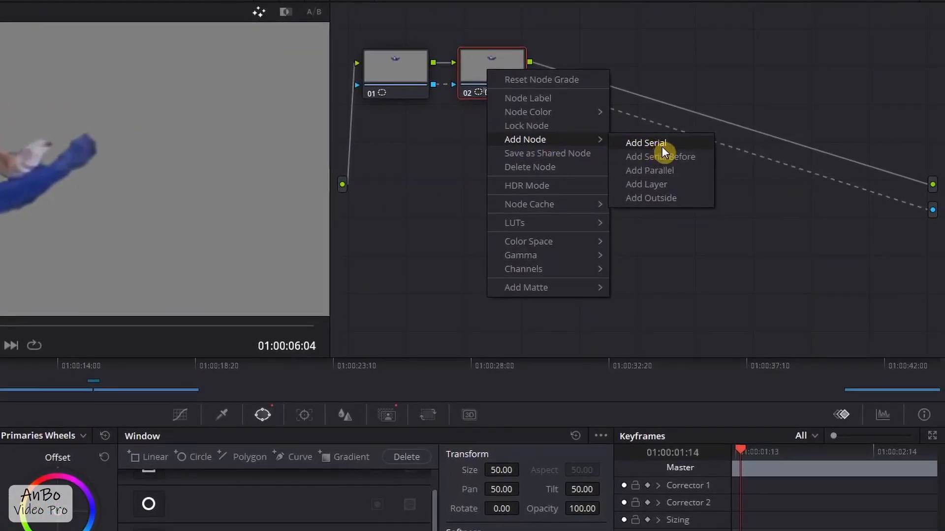
pyautogui.click(663, 146)
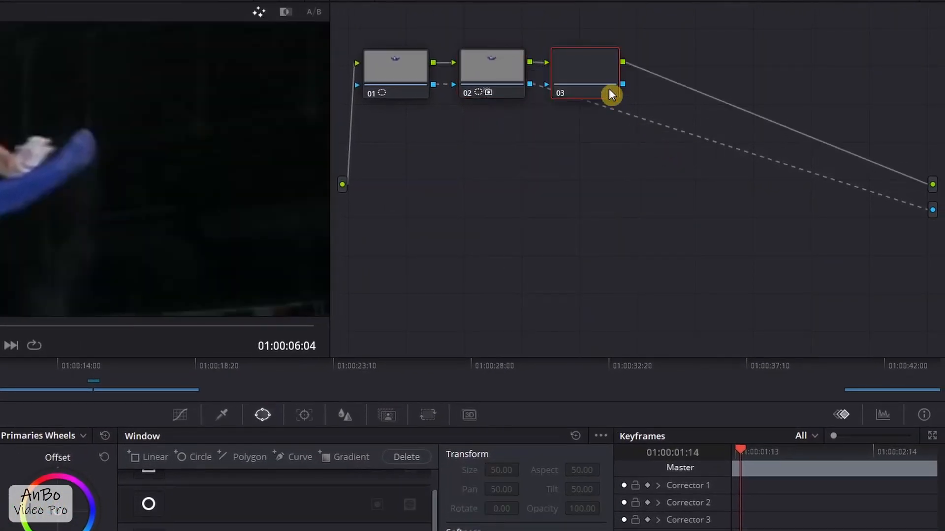
pyautogui.moveTo(616, 64); pyautogui.dragTo(616, 68)
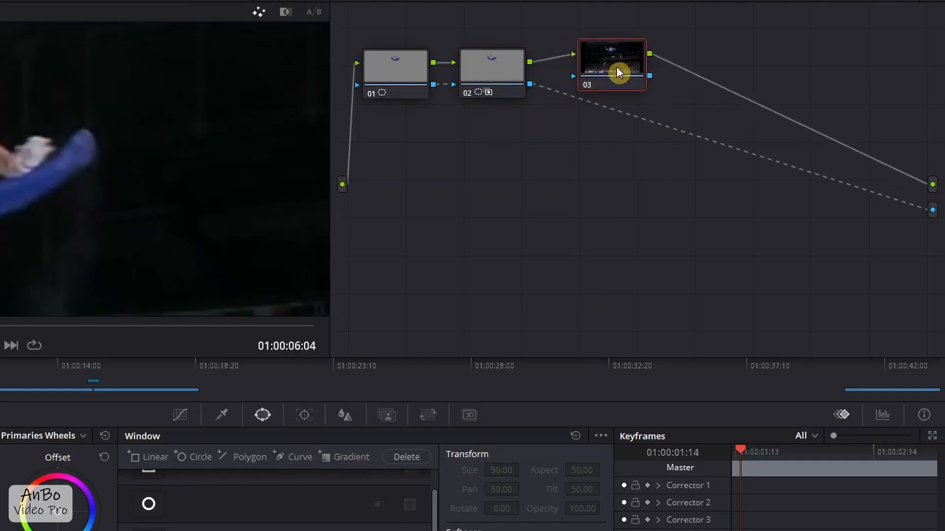
# - Route the alpha from node 02 into node 03 and from node 03 to the graph's alpha output
pyautogui.rightClick(655, 120)
pyautogui.moveTo(571, 75); pyautogui.dragTo(573, 75)
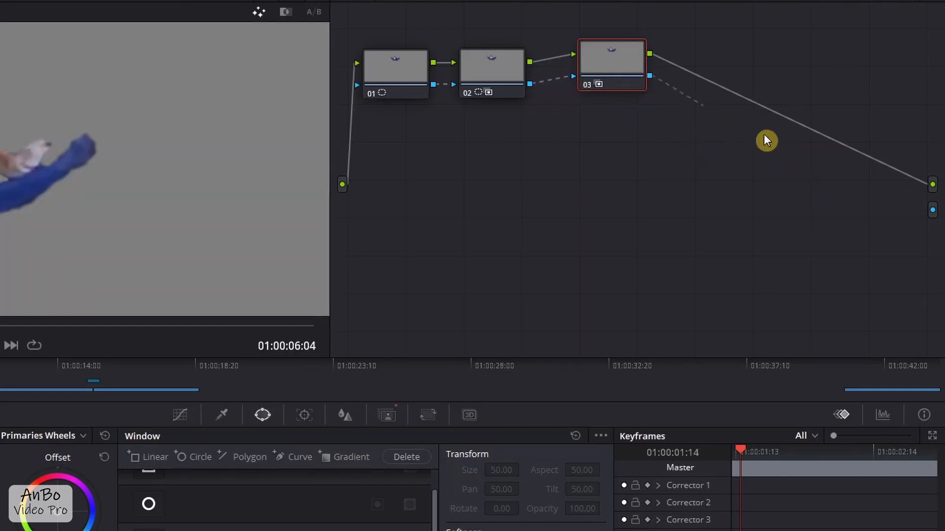
pyautogui.moveTo(916, 210); pyautogui.dragTo(932, 211)
pyautogui.moveTo(601, 70)
pyautogui.mouseDown()
pyautogui.moveTo(597, 96)
pyautogui.moveTo(591, 81)
pyautogui.mouseUp()
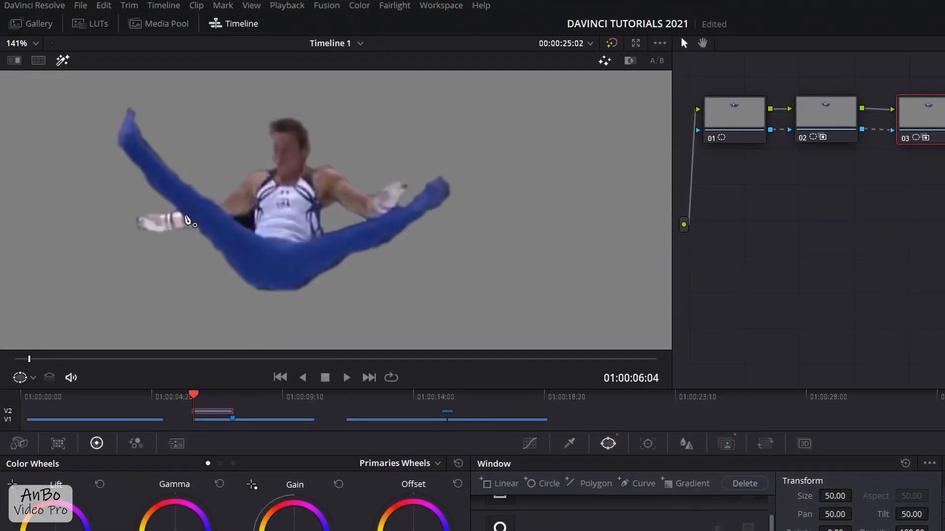
# - Draw a closed curve window in node 03 around the dark gap between the gymnast's arm, torso and leg, and invert it
pyautogui.scroll(4, 185, 226)
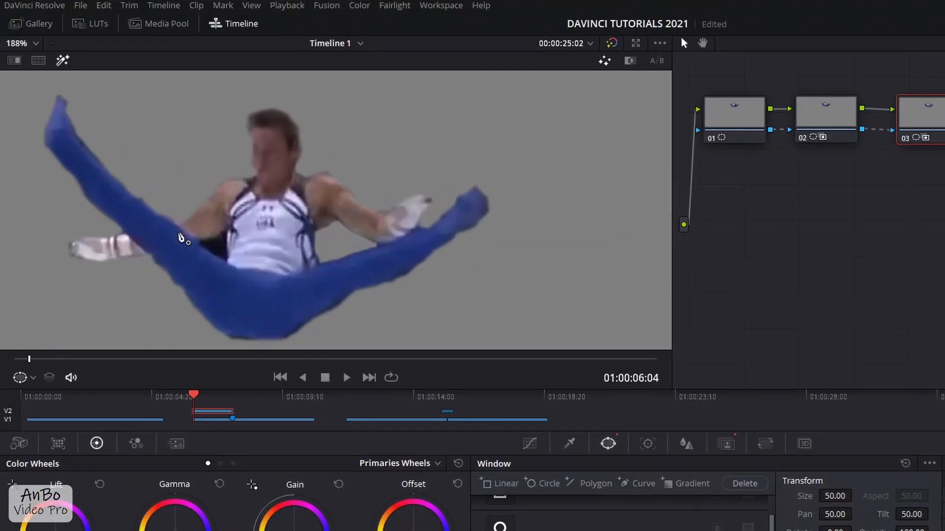
pyautogui.scroll(1, 181, 247)
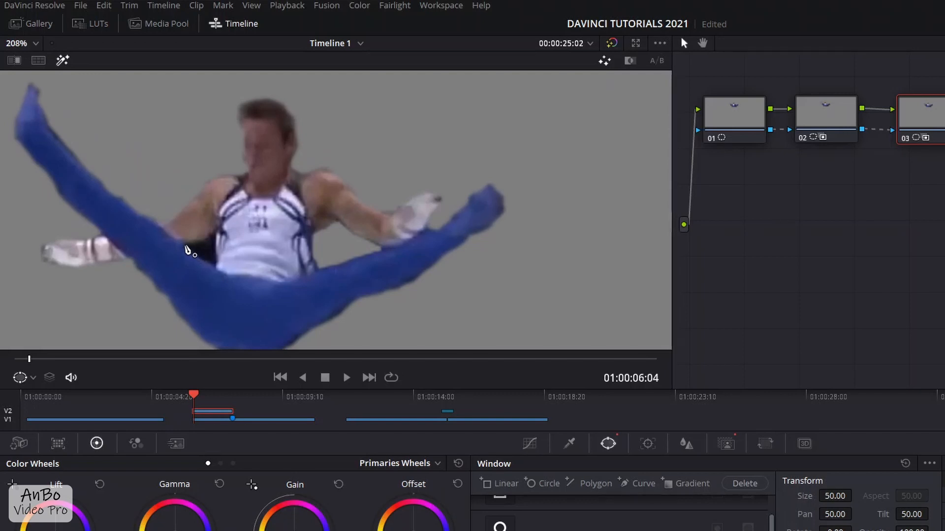
pyautogui.click(185, 245)
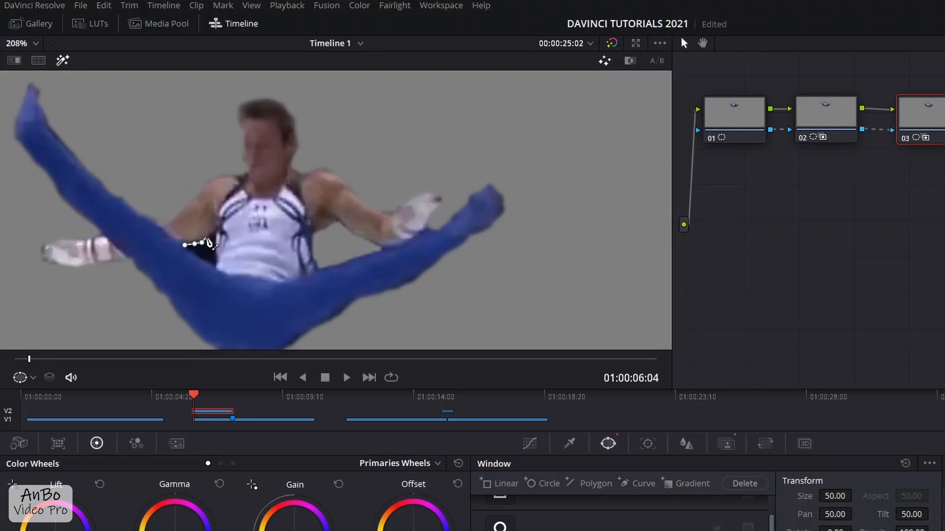
pyautogui.click(218, 267)
pyautogui.click(185, 245)
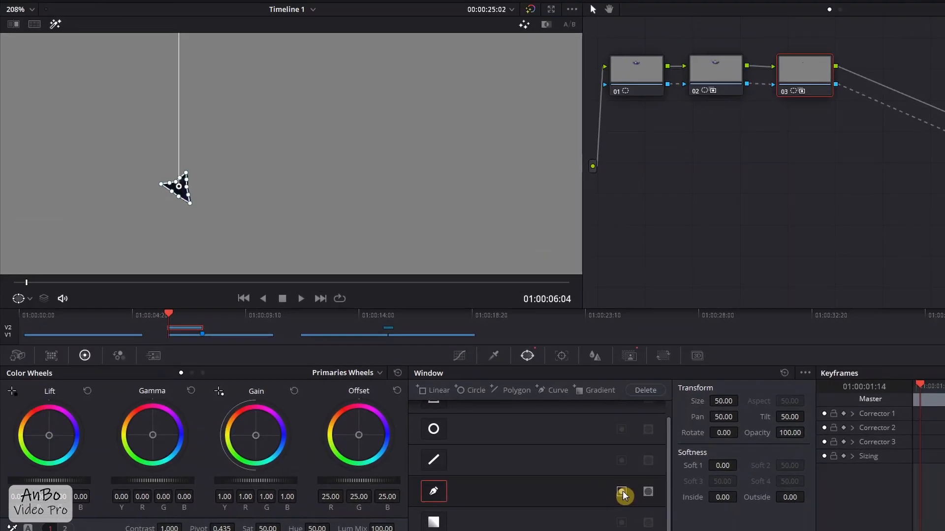
pyautogui.click(549, 395)
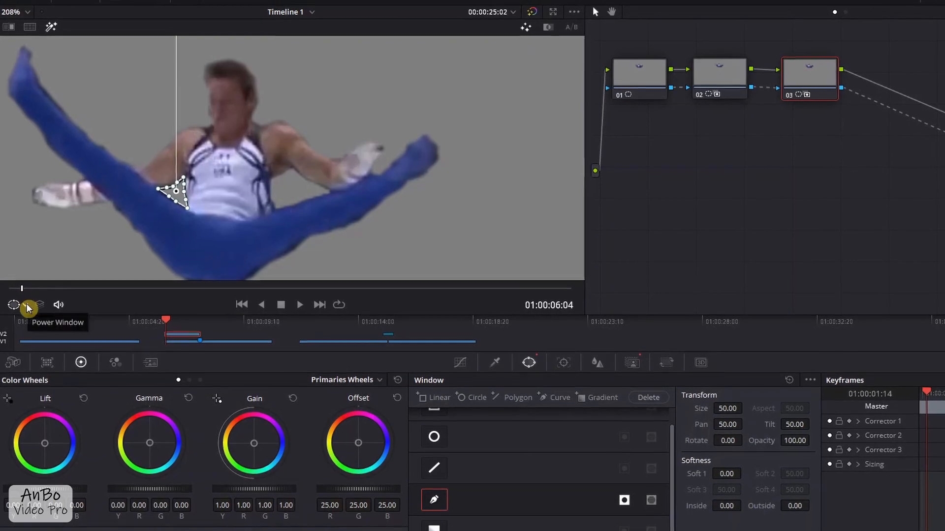
# - Hide the power window outline and set the node 03 curve window's softness to 0.24 inside and 0.54 outside
pyautogui.click(28, 308)
pyautogui.click(33, 324)
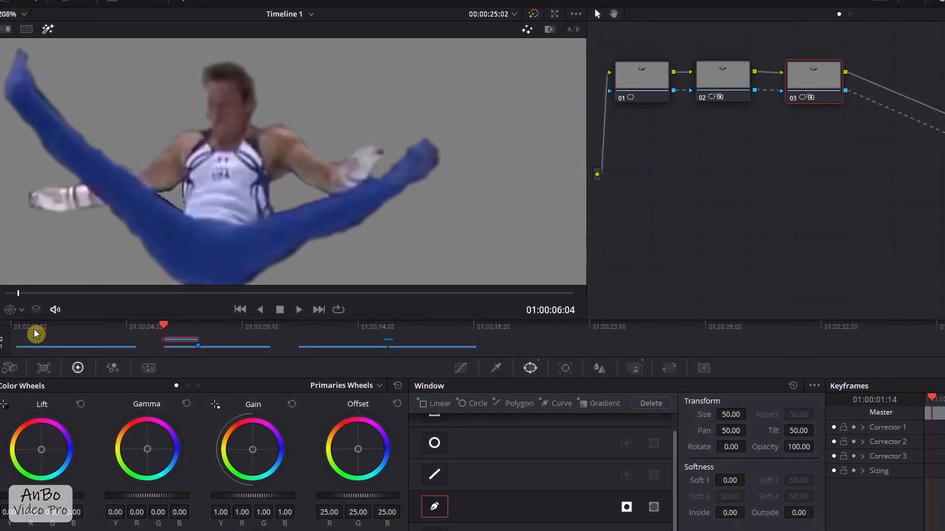
pyautogui.scroll(2, 93, 205)
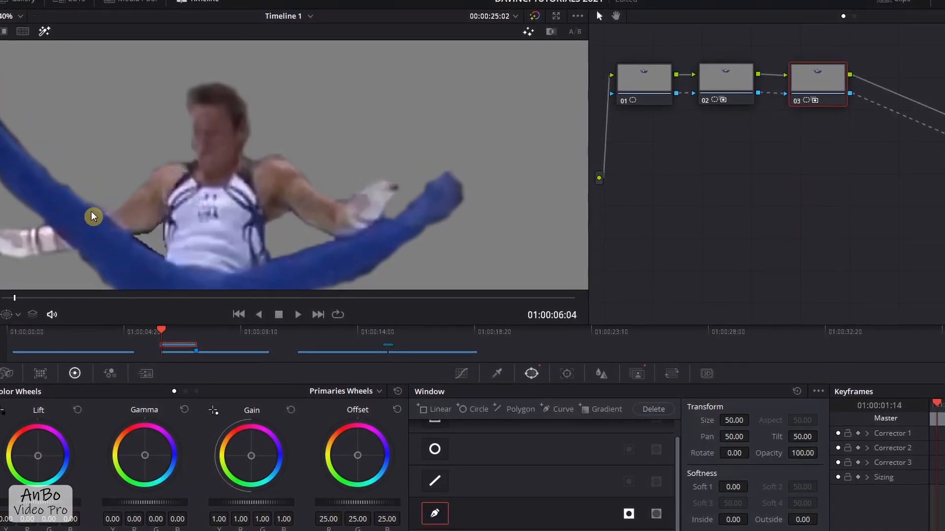
pyautogui.scroll(1, 91, 212)
pyautogui.moveTo(92, 280); pyautogui.dragTo(90, 259)
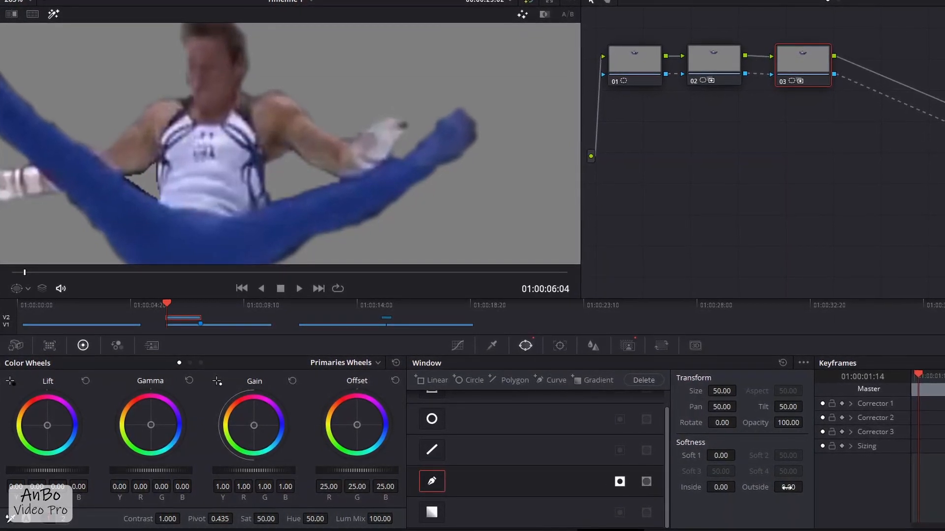
pyautogui.moveTo(788, 487); pyautogui.dragTo(817, 489)
pyautogui.moveTo(728, 491); pyautogui.dragTo(754, 492)
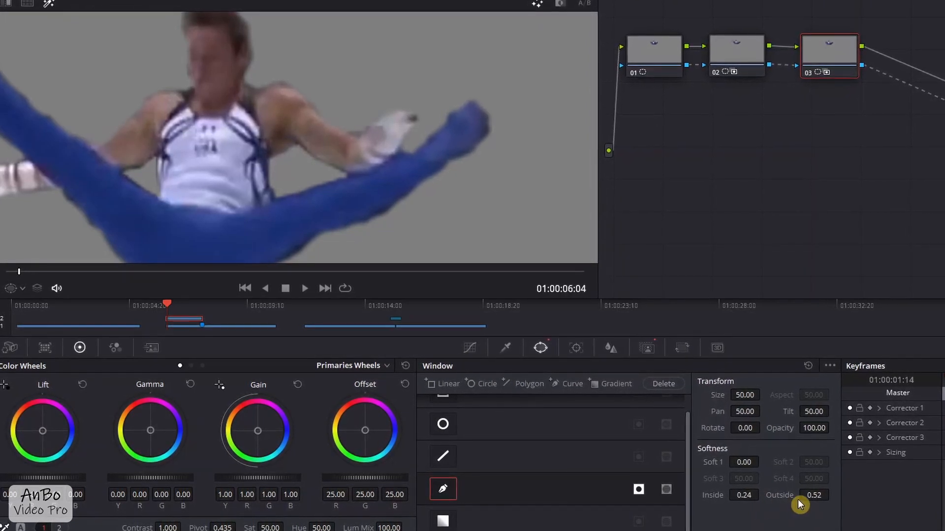
pyautogui.moveTo(812, 496); pyautogui.dragTo(816, 496)
# - Compare the masks of nodes 01, 02 and 03 on the whole gymnast and turn off the viewer's highlight display
pyautogui.scroll(-4, 258, 208)
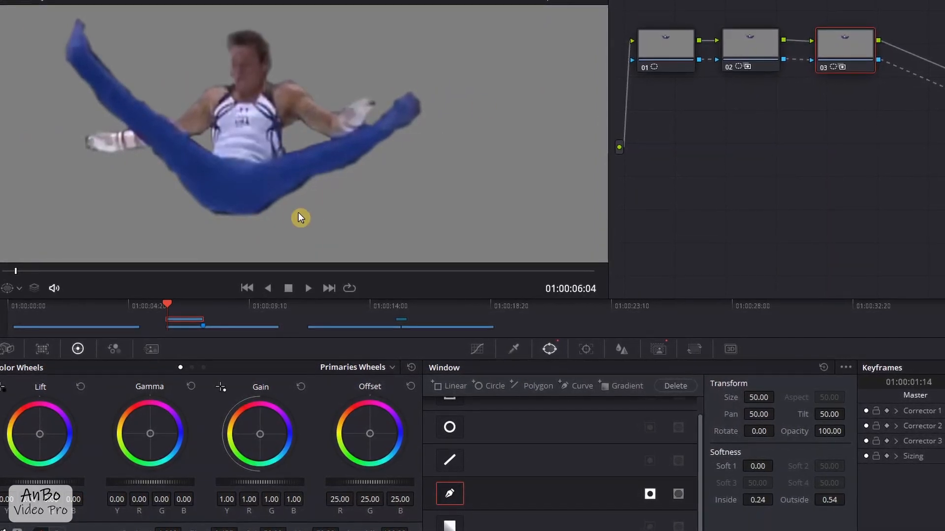
pyautogui.click(658, 49)
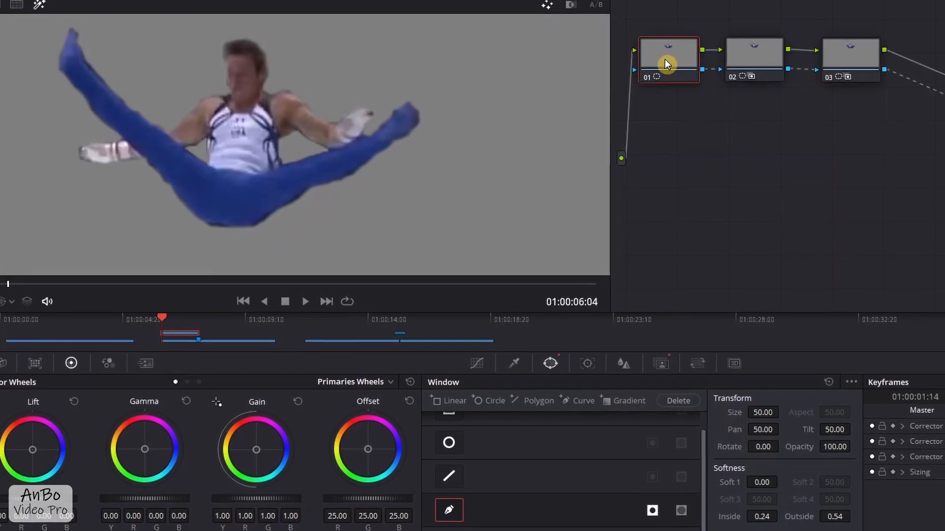
pyautogui.click(756, 70)
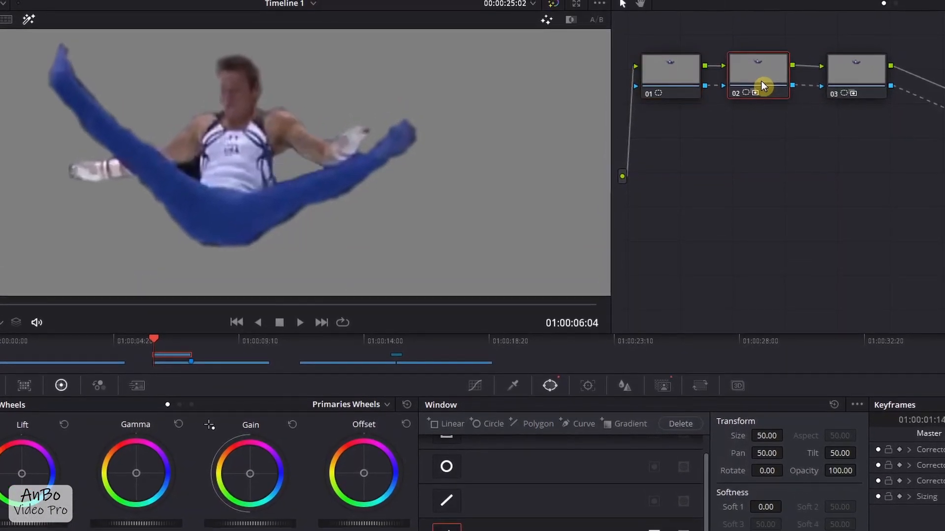
pyautogui.click(861, 85)
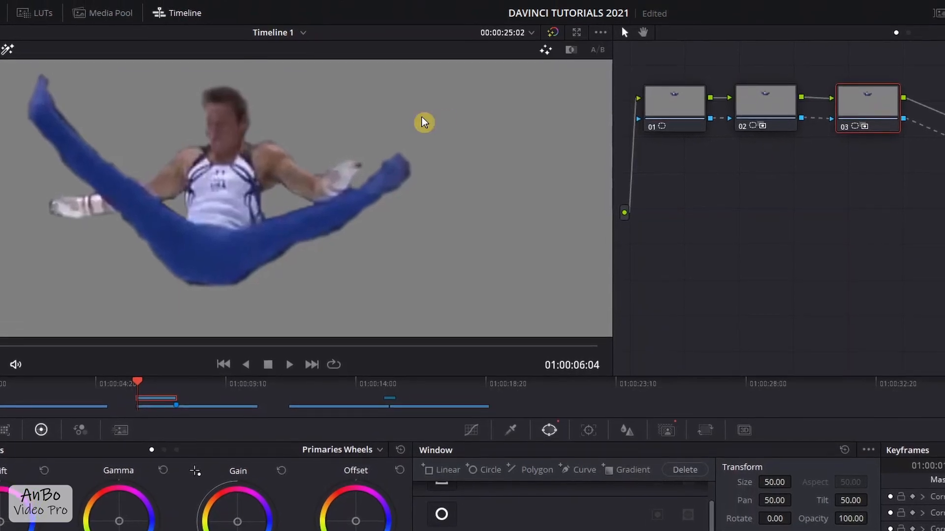
pyautogui.scroll(-5, 251, 249)
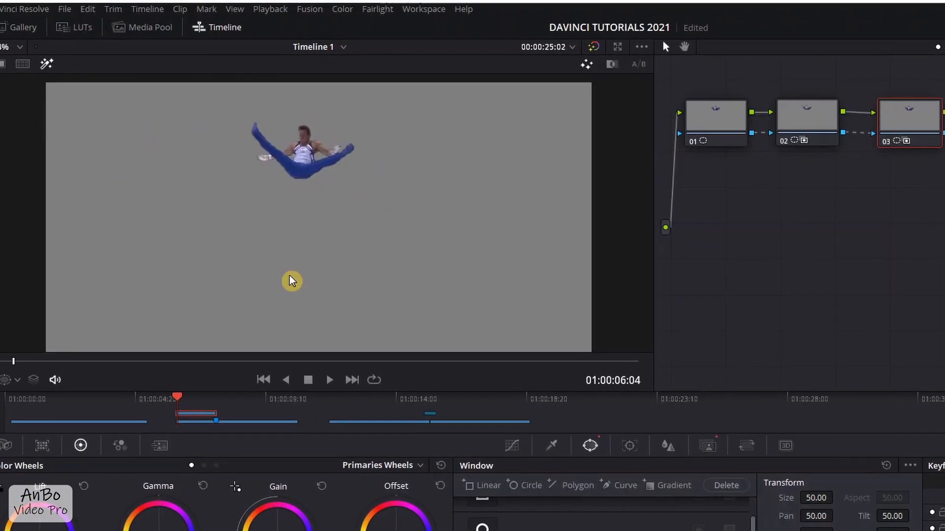
pyautogui.scroll(-2, 290, 279)
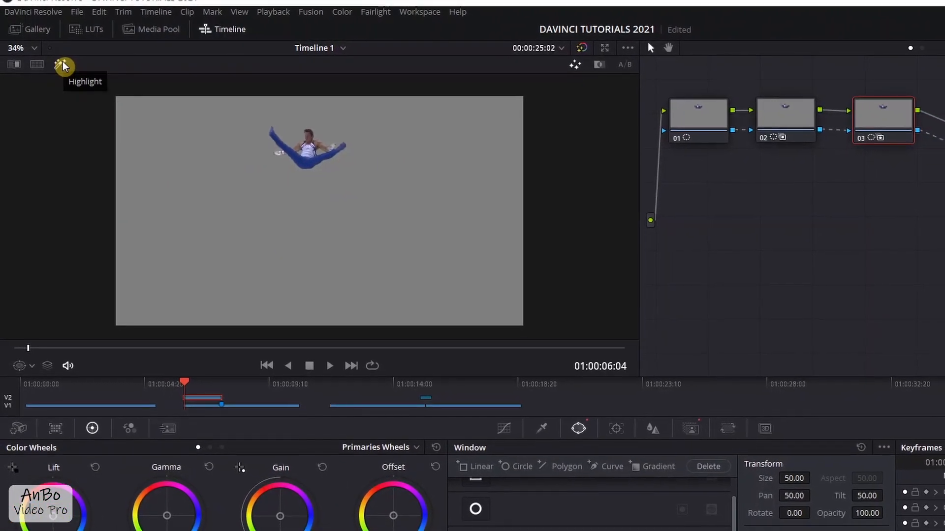
pyautogui.click(63, 65)
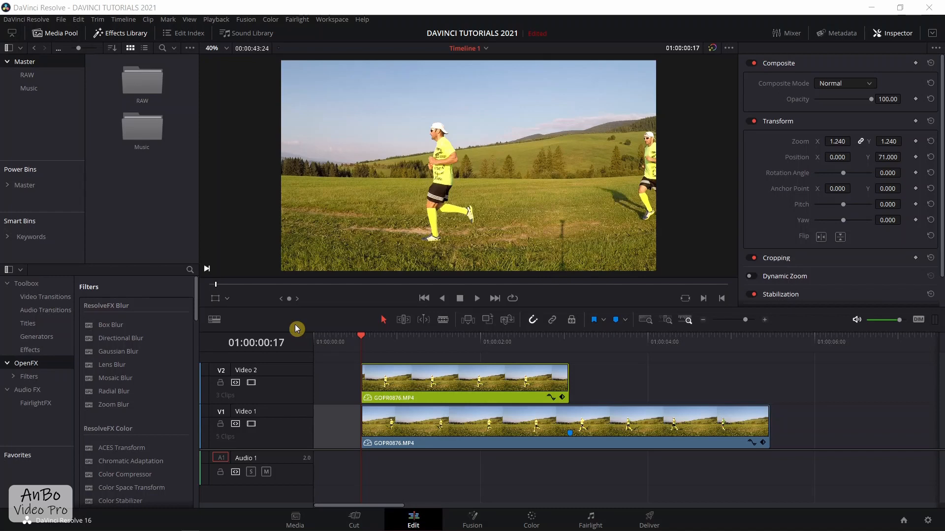
# - Place Sunset Dream - Cheel.mp3 from the Music bin on Audio 1 at the start of the runner clips, with a short fade-in
pyautogui.doubleClick(129, 136)
pyautogui.click(139, 231)
pyautogui.moveTo(502, 449); pyautogui.dragTo(363, 471)
pyautogui.moveTo(364, 453); pyautogui.dragTo(383, 455)
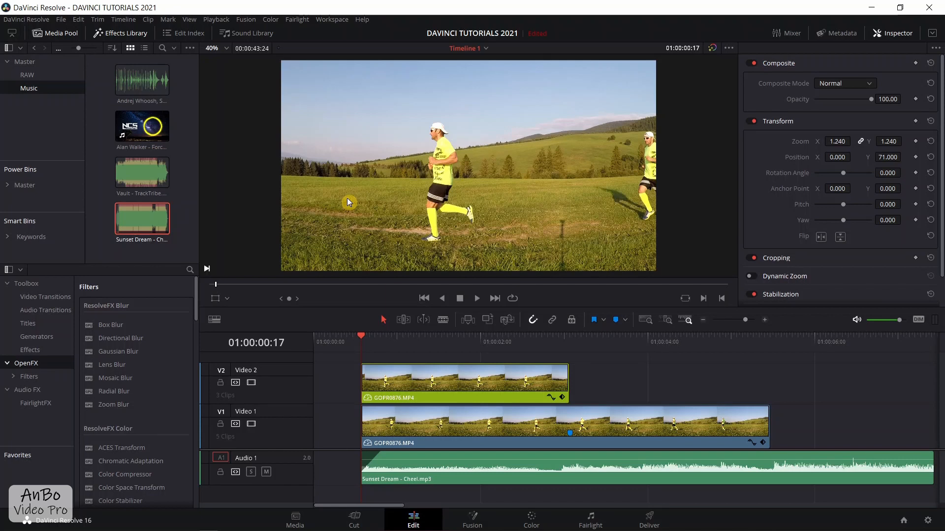
# - Combine the two stacked GOPR0876.MP4 runner clips into a compound clip named Compound Clip 1
pyautogui.click(426, 424)
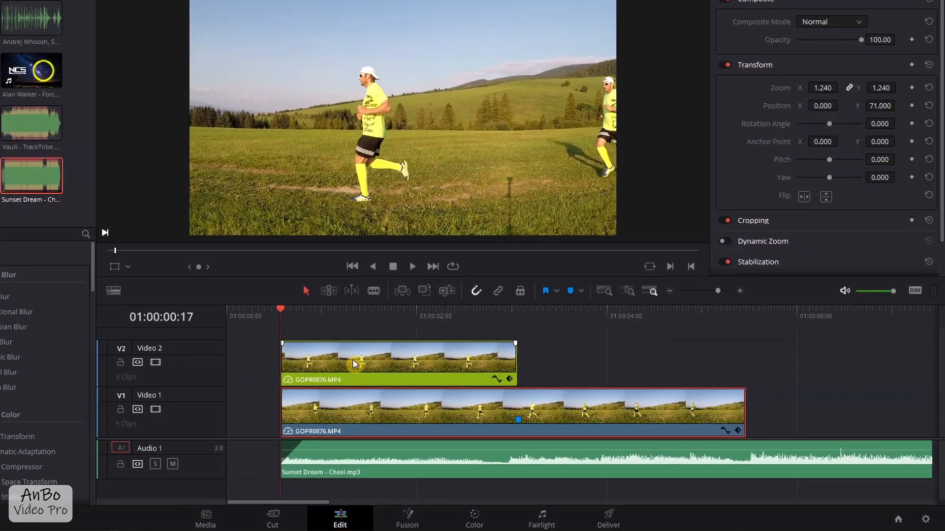
pyautogui.click(432, 399)
pyautogui.keyDown('ctrl'); pyautogui.click(320, 401); pyautogui.keyUp('ctrl')
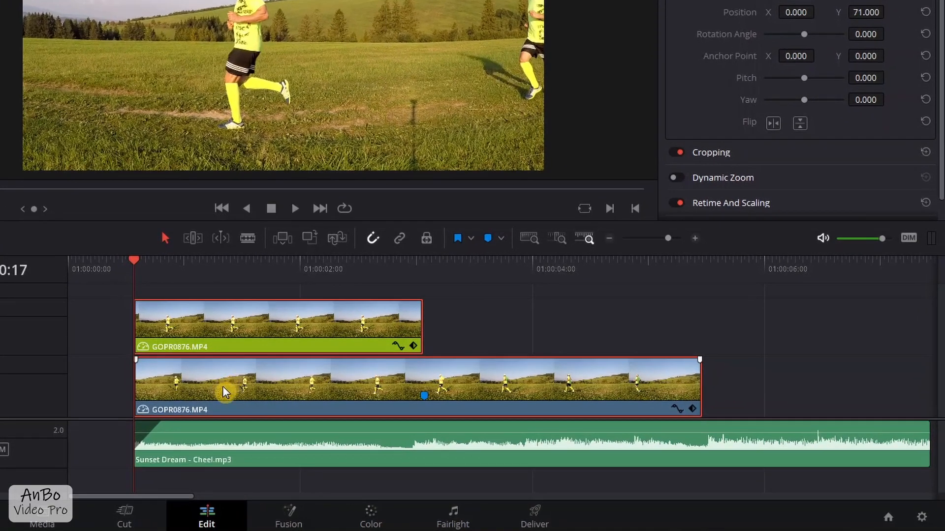
pyautogui.rightClick(222, 385)
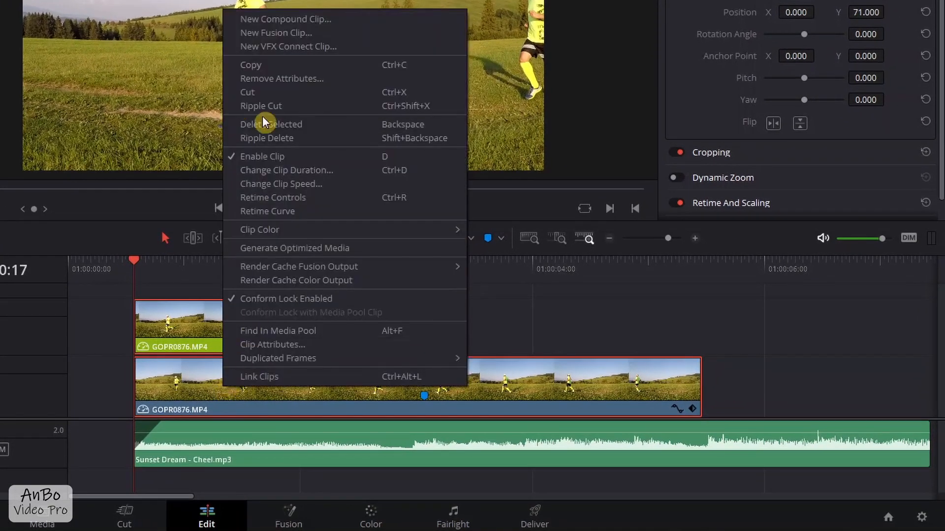
pyautogui.click(286, 20)
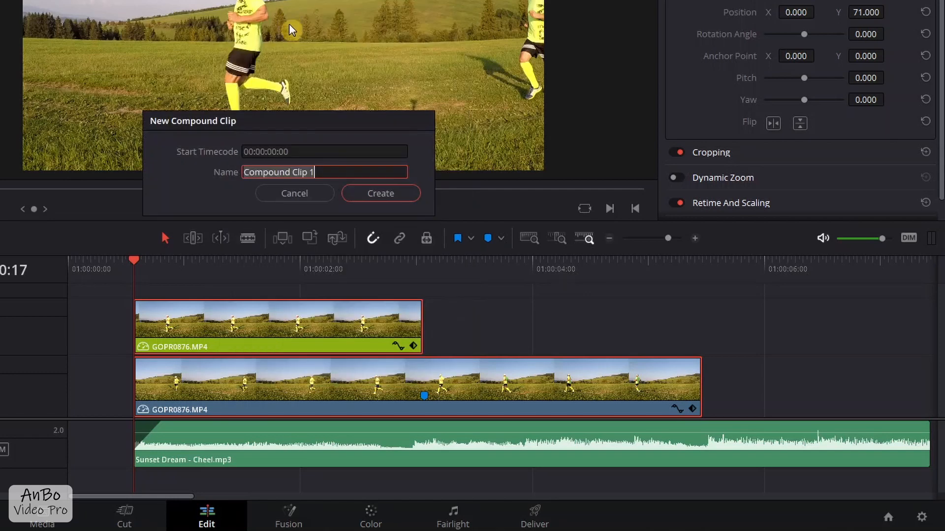
pyautogui.click(386, 196)
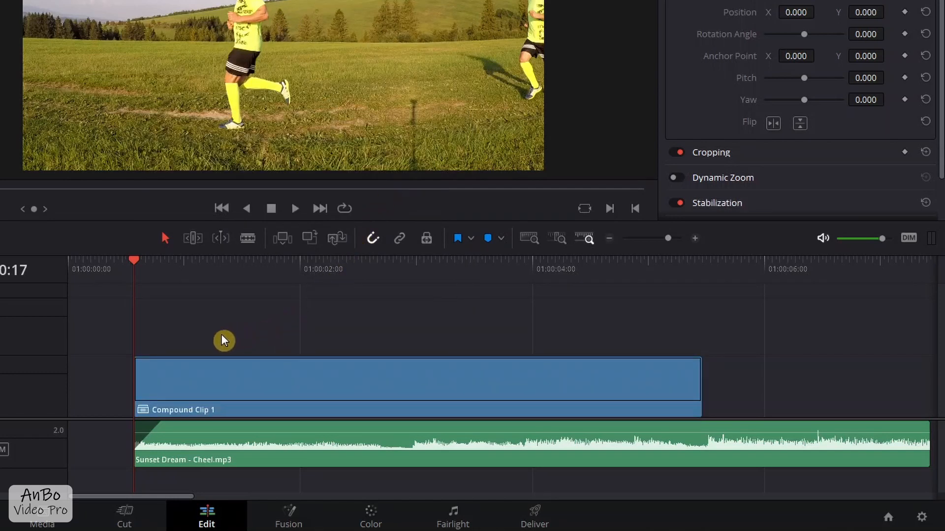
# - Grade Compound Clip 1 with a gentle S-shaped custom curve, lowering the shadows and raising the highlights
pyautogui.click(197, 386)
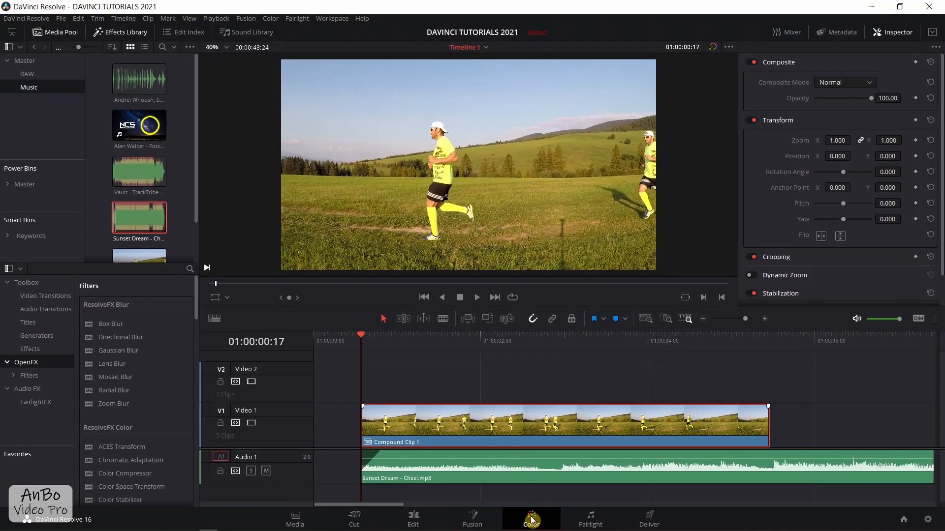
pyautogui.click(370, 520)
pyautogui.click(770, 40)
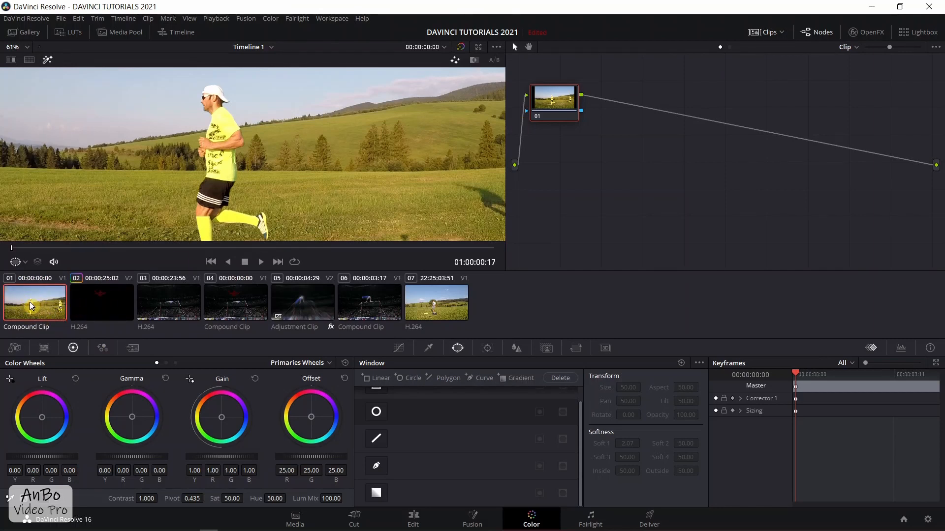
pyautogui.click(400, 350)
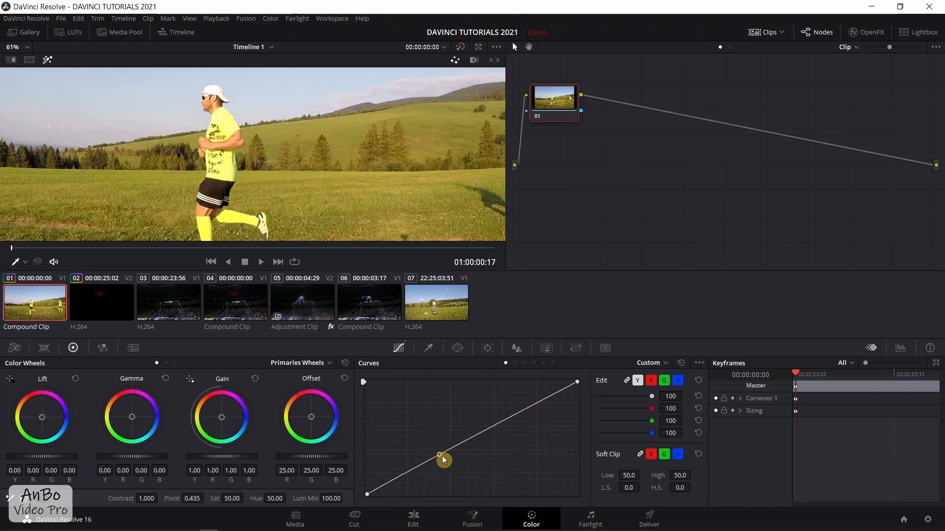
pyautogui.moveTo(441, 458); pyautogui.dragTo(445, 465)
pyautogui.moveTo(512, 426); pyautogui.dragTo(512, 418)
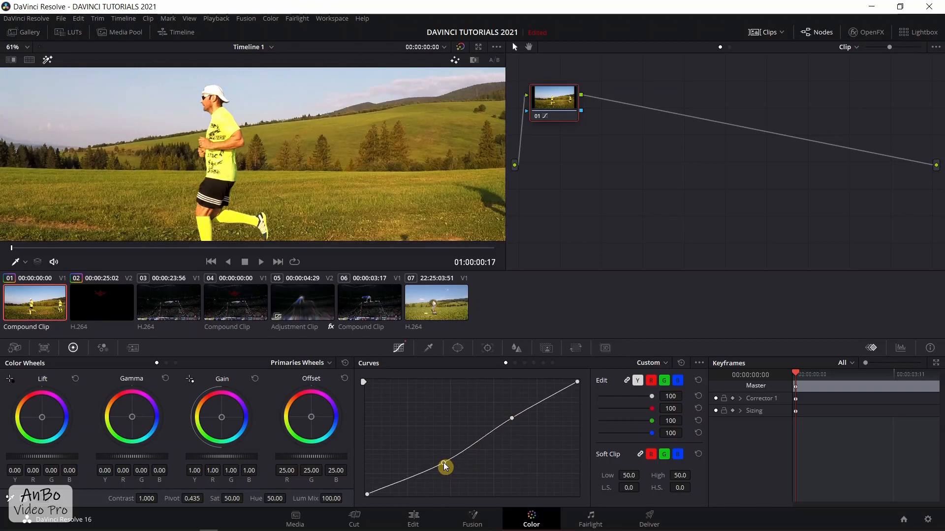
pyautogui.scroll(-3, 288, 186)
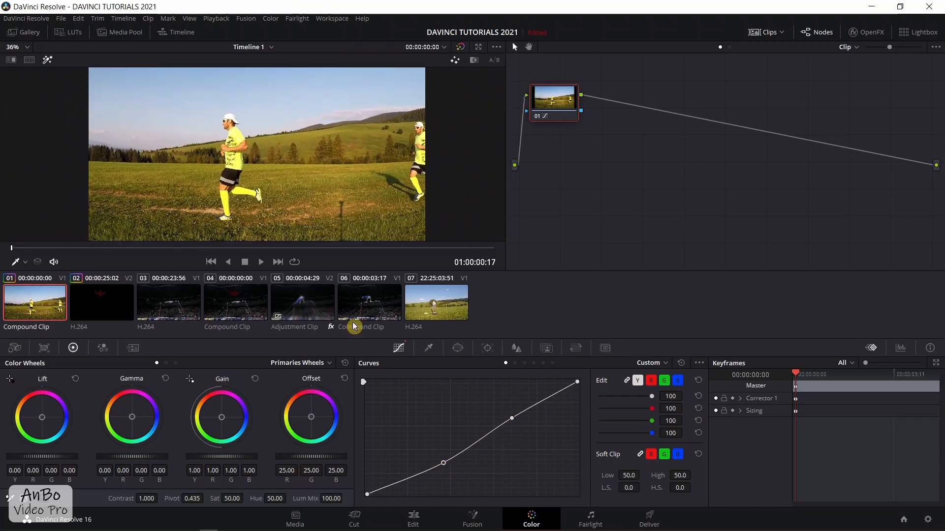
# - Return to the edit timeline and keyframe the compound clip's transform at its first frame with zoom 1.250 and X position -237
pyautogui.click(413, 520)
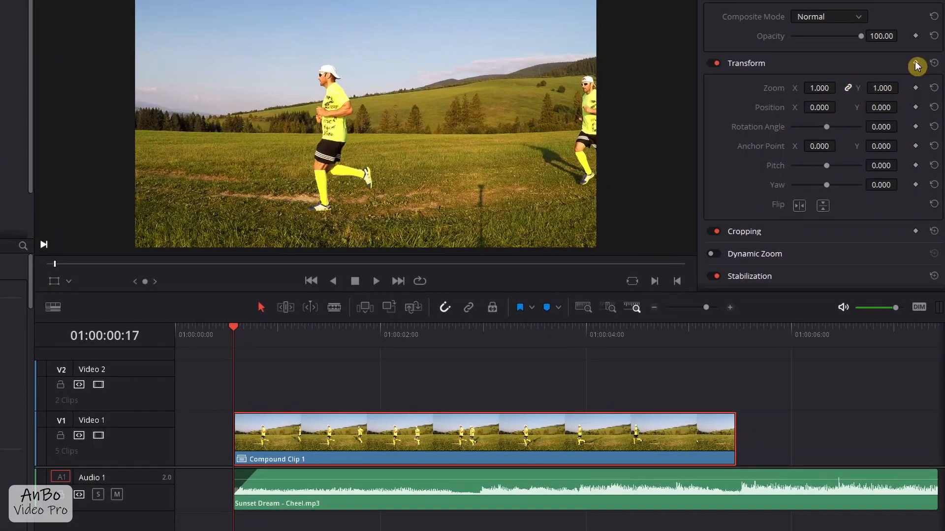
pyautogui.click(916, 64)
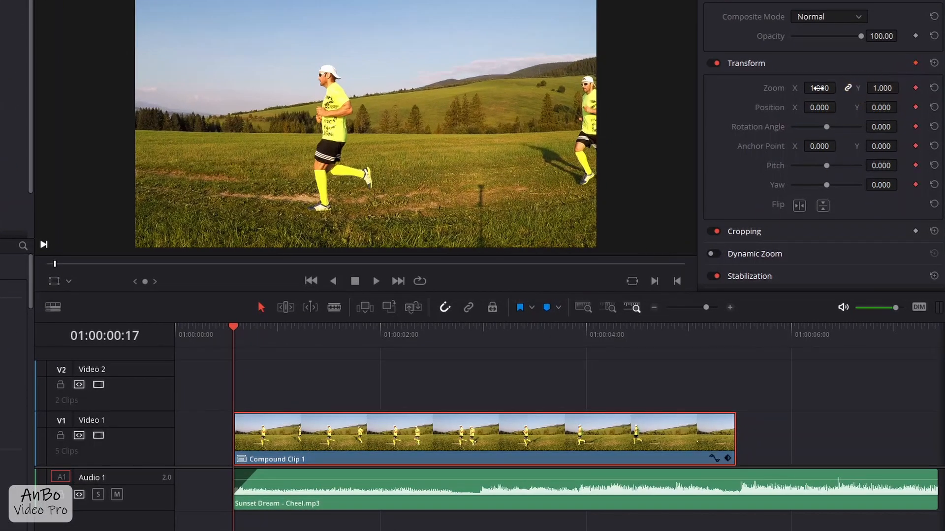
pyautogui.moveTo(819, 88); pyautogui.dragTo(795, 107)
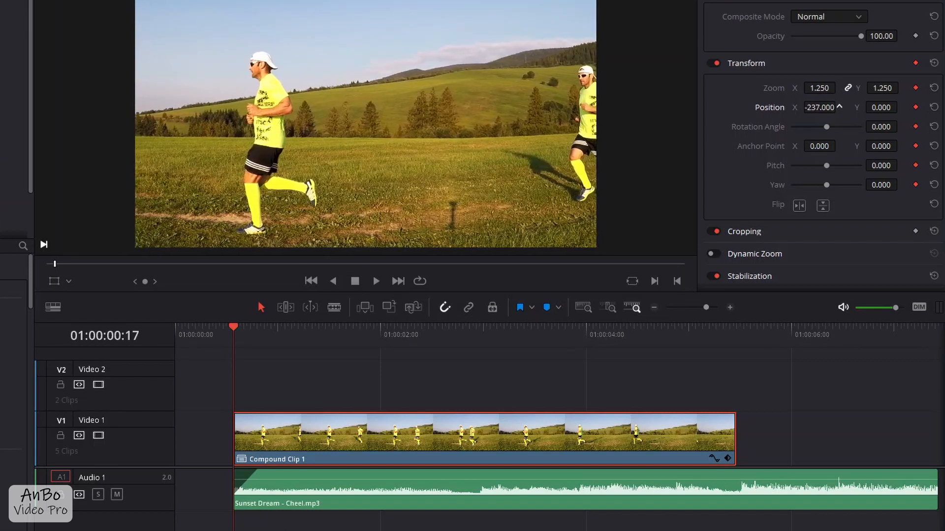
# - Keyframe zoom 0.990 and X position 0 at the compound clip's last frame, and play the animation from the clip's start
pyautogui.click(736, 332)
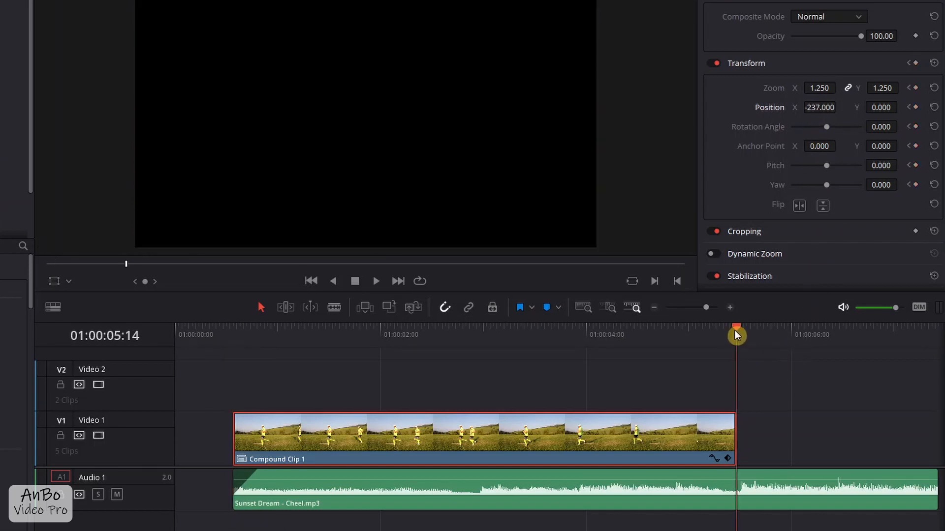
pyautogui.press('Left')
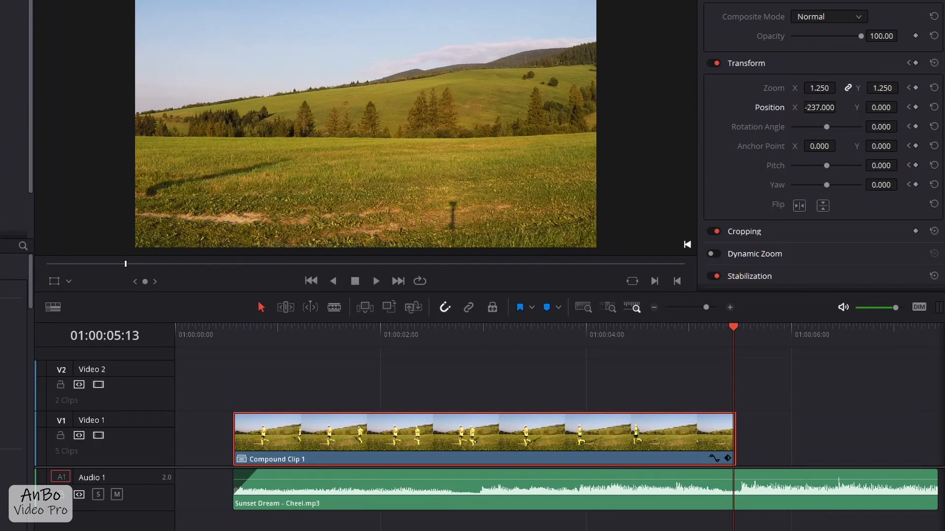
pyautogui.moveTo(820, 88); pyautogui.dragTo(842, 107)
pyautogui.click(235, 337)
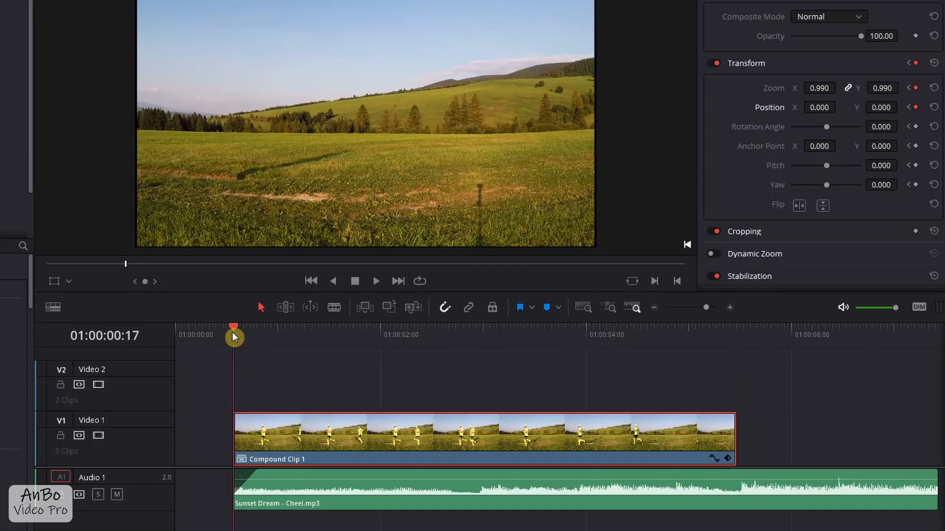
pyautogui.press('space')
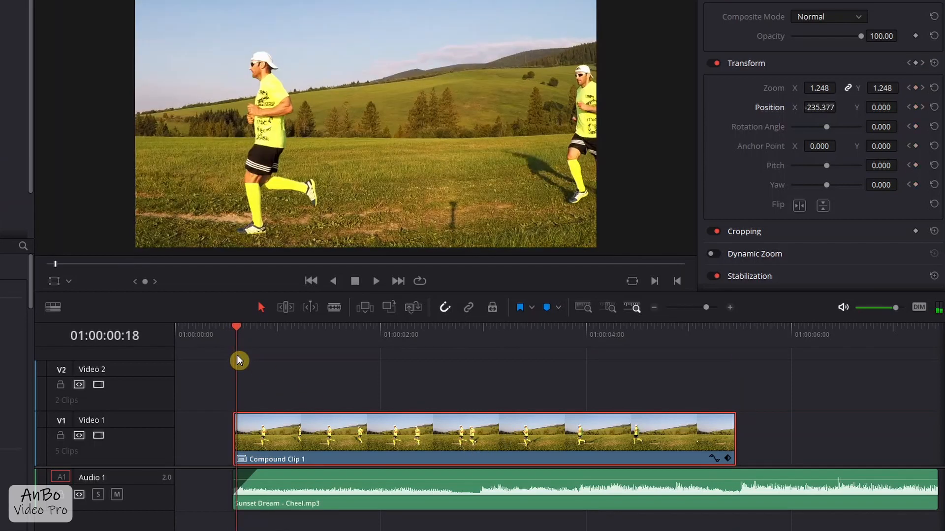